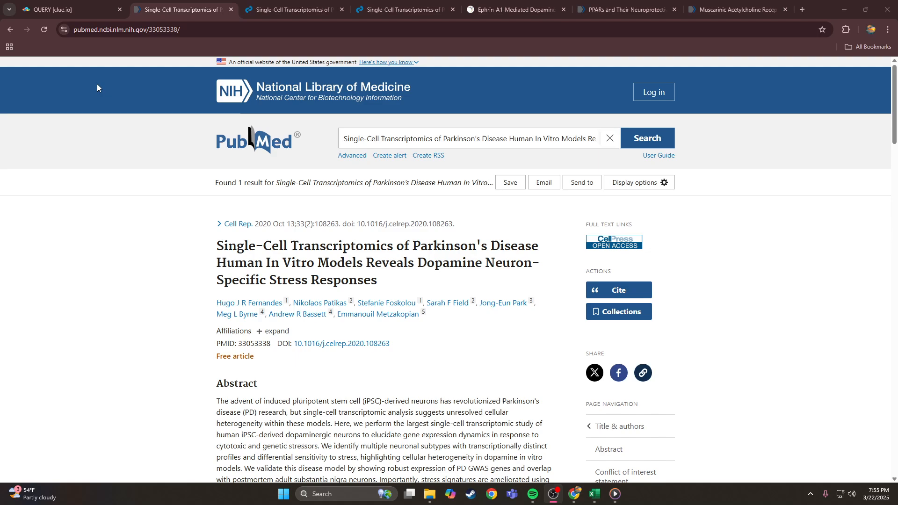
# - Go from the clue.io tab back to the PubMed record of the Parkinson's single-cell article
pyautogui.click(36, 6)
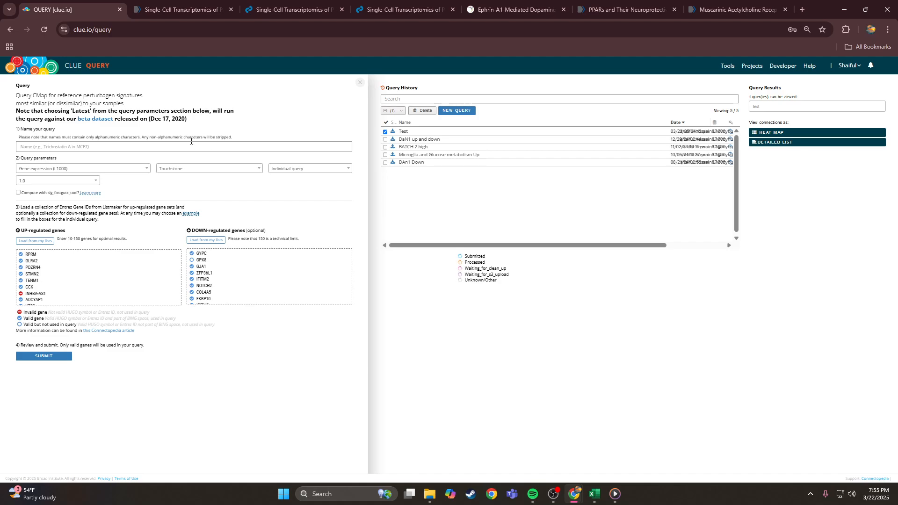
pyautogui.click(177, 9)
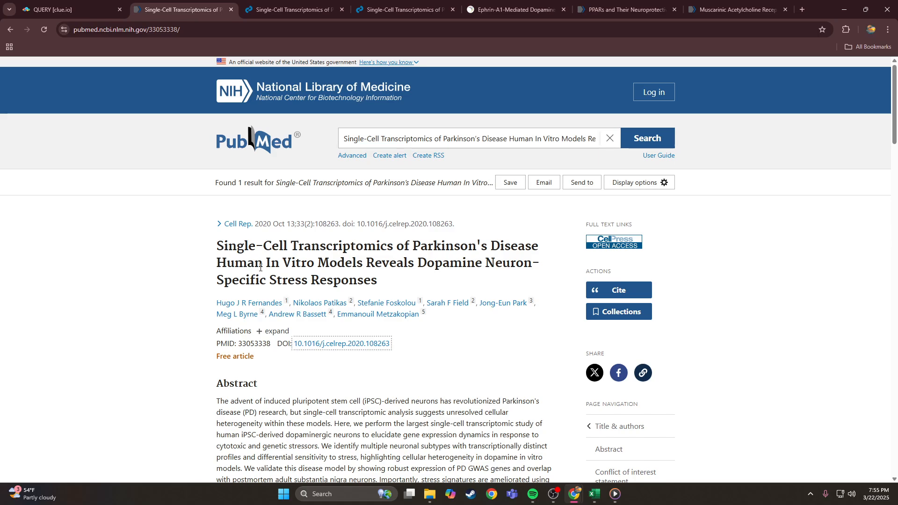
pyautogui.scroll(-10, 737, 260)
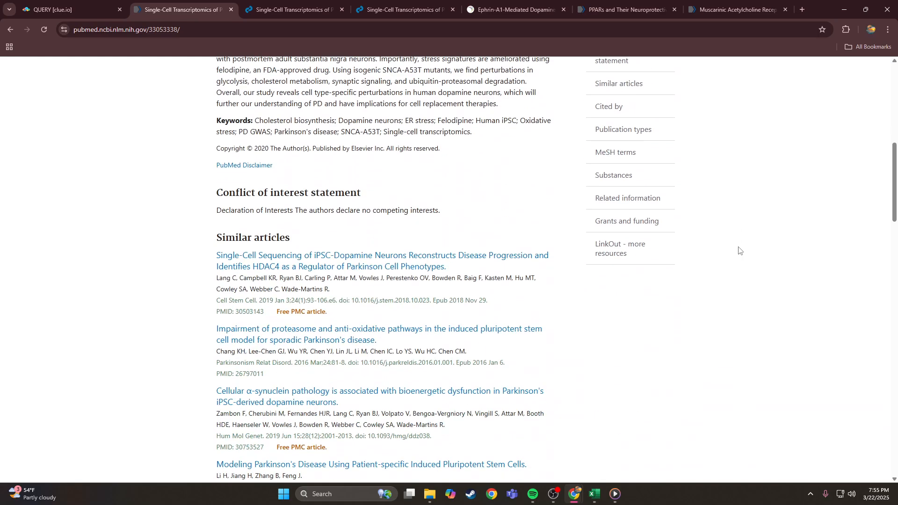
pyautogui.scroll(11, 737, 248)
# - Open the Cell Reports full text, scroll to the supplementary spreadsheets, and bring up the mmc3 workbook in Excel
pyautogui.click(357, 344)
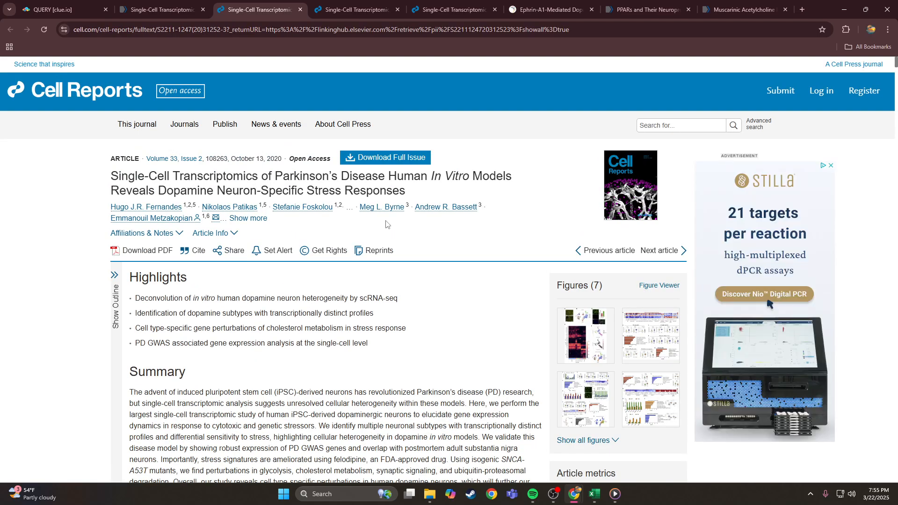
pyautogui.scroll(-8, 385, 223)
pyautogui.scroll(-2, 368, 224)
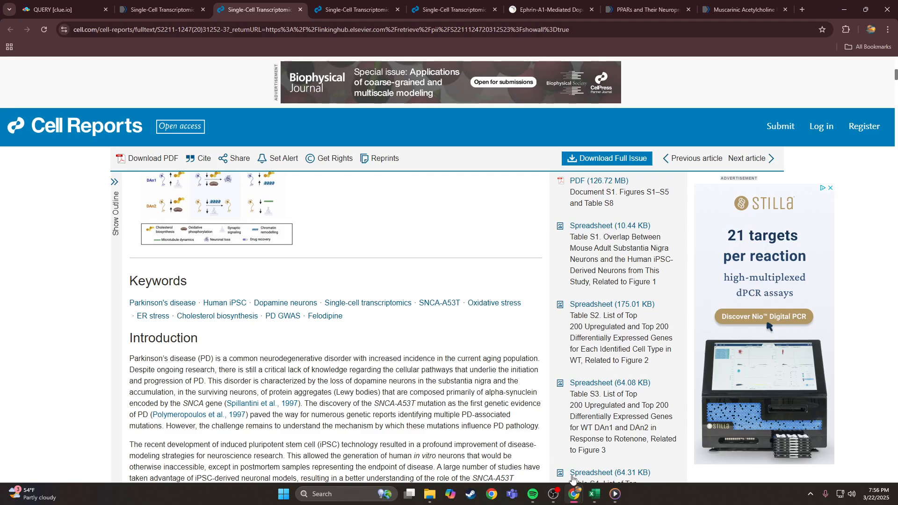
pyautogui.click(593, 493)
# - On the DAn1 UP sheet, sort genes by logfoldchanges from largest to smallest
pyautogui.click(72, 292)
pyautogui.scroll(20, 72, 291)
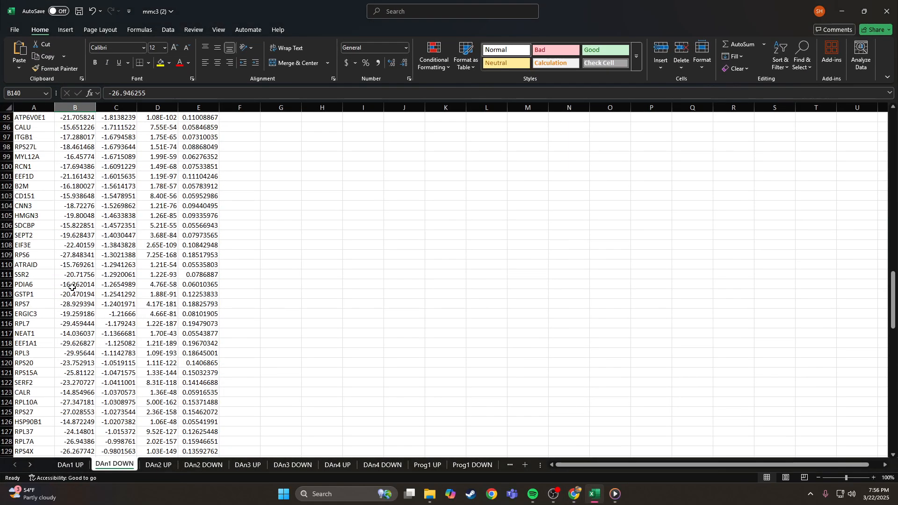
pyautogui.click(73, 465)
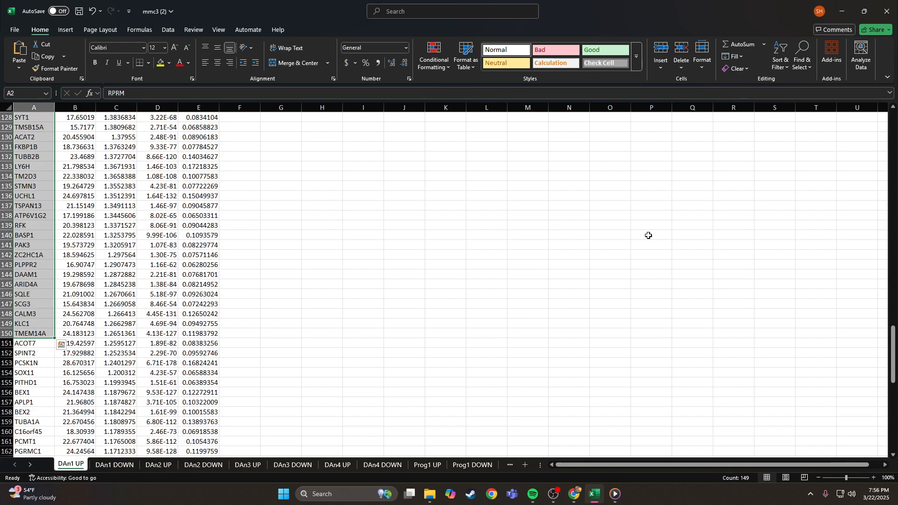
pyautogui.scroll(20, 102, 232)
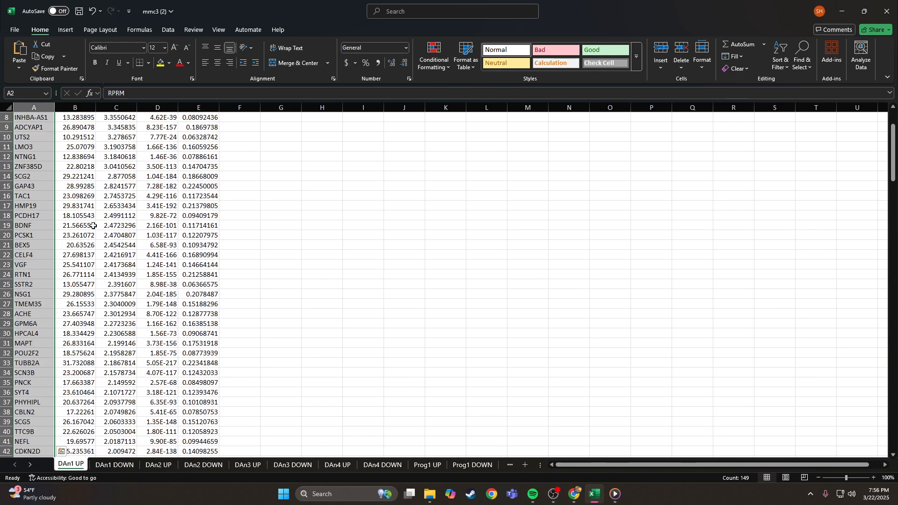
pyautogui.click(85, 216)
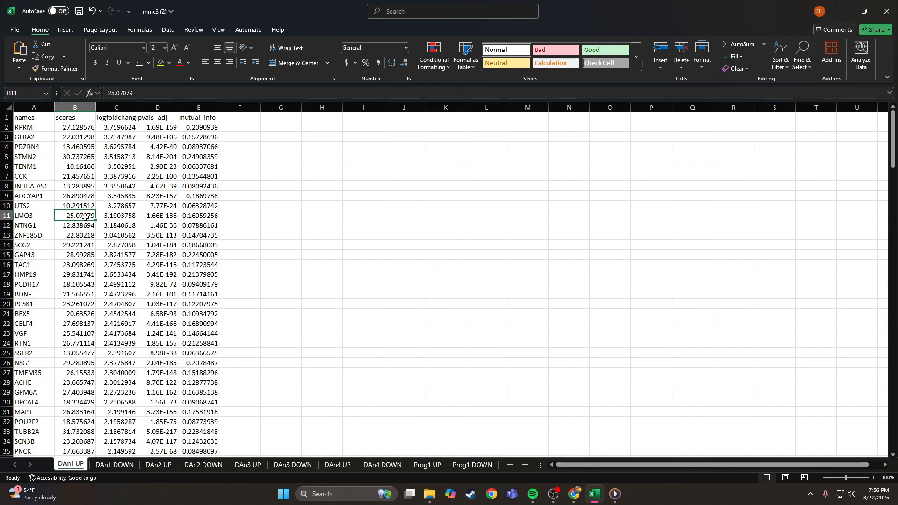
pyautogui.click(117, 118)
pyautogui.rightClick(123, 119)
pyautogui.moveTo(159, 290)
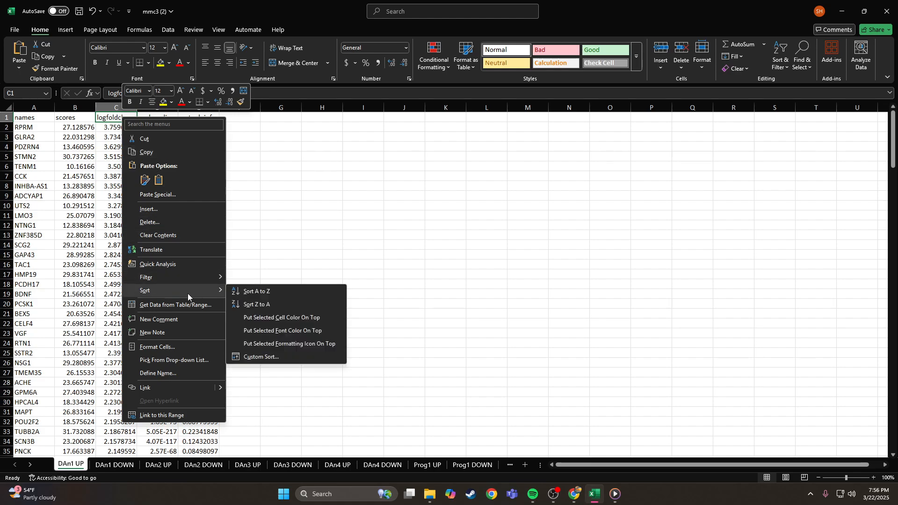
pyautogui.click(243, 303)
# - Copy the 149 gene names in A2:A150, starting at RPRM, and minimize Excel
pyautogui.click(116, 135)
pyautogui.click(117, 127)
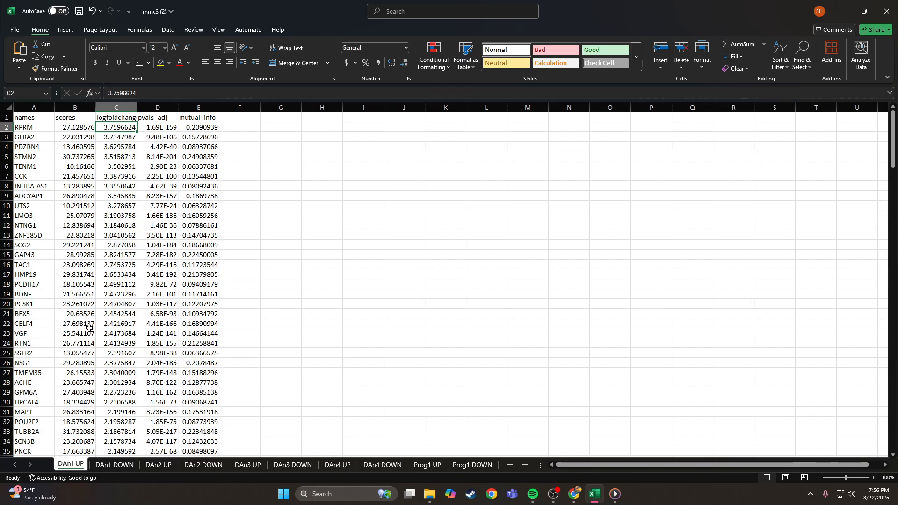
pyautogui.moveTo(31, 130); pyautogui.dragTo(27, 214)
pyautogui.hotkey('ctrl', 'c')
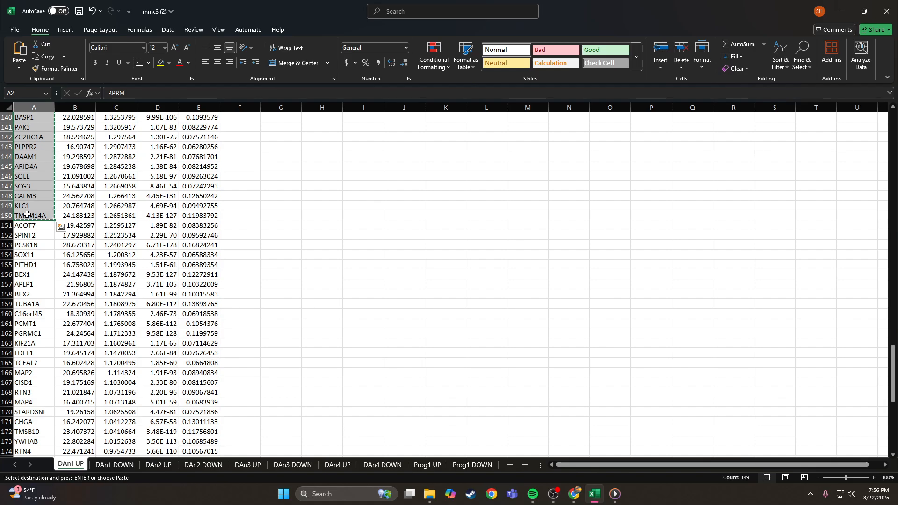
pyautogui.click(75, 216)
pyautogui.scroll(17, 31, 197)
pyautogui.click(30, 196)
pyautogui.scroll(20, 469, 189)
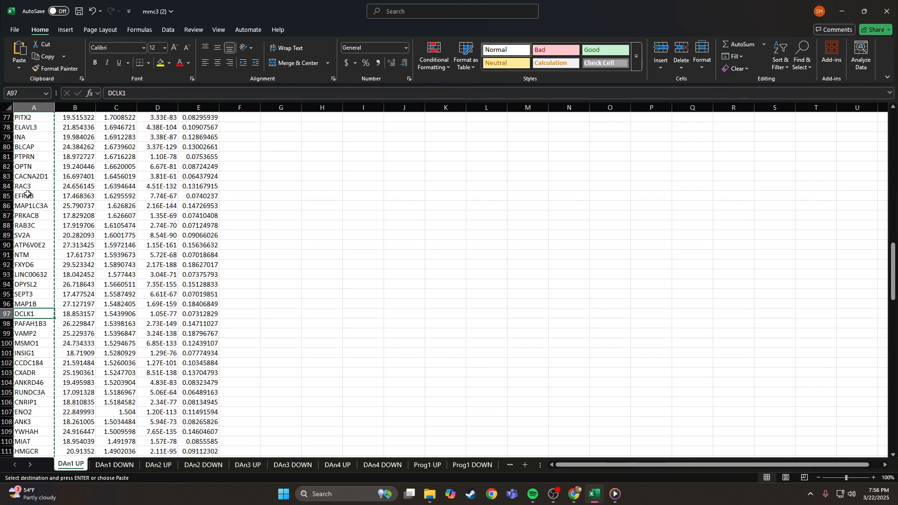
pyautogui.click(842, 11)
# - On the clue.io tab, start a new empty query from Tools > Query
pyautogui.click(155, 14)
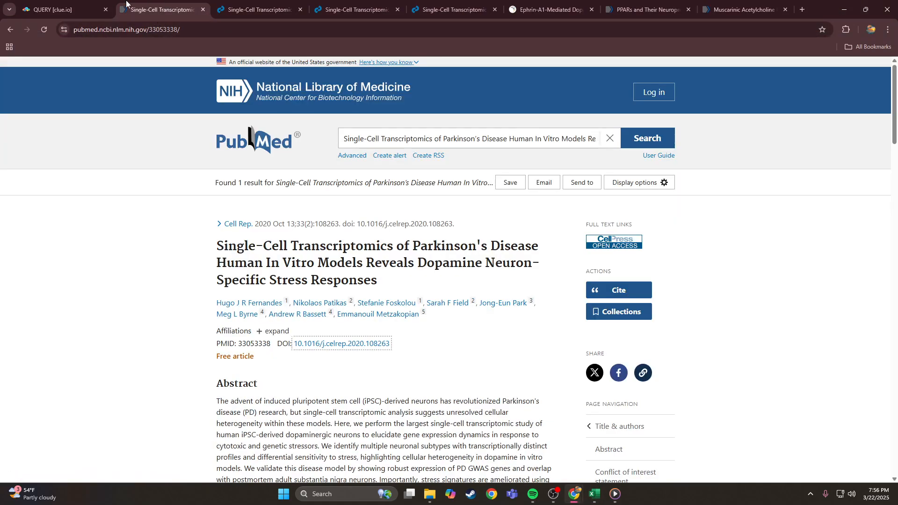
pyautogui.click(72, 4)
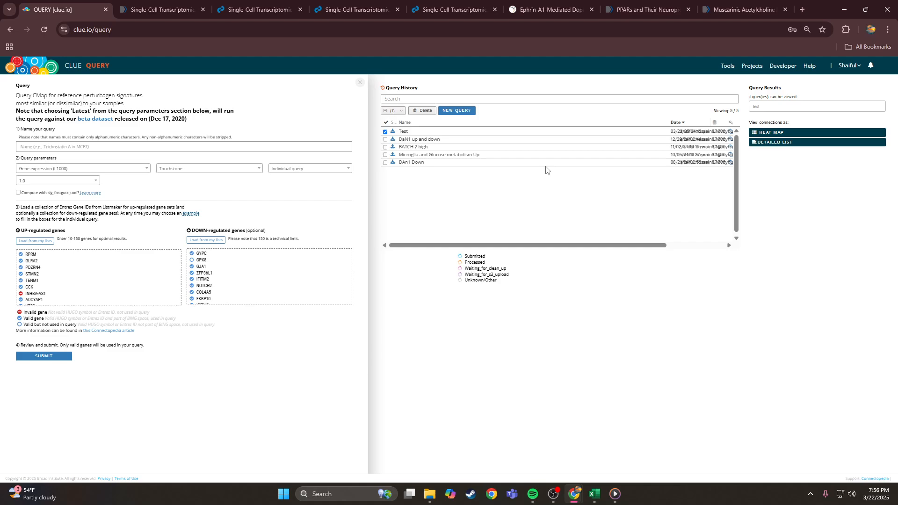
pyautogui.click(726, 68)
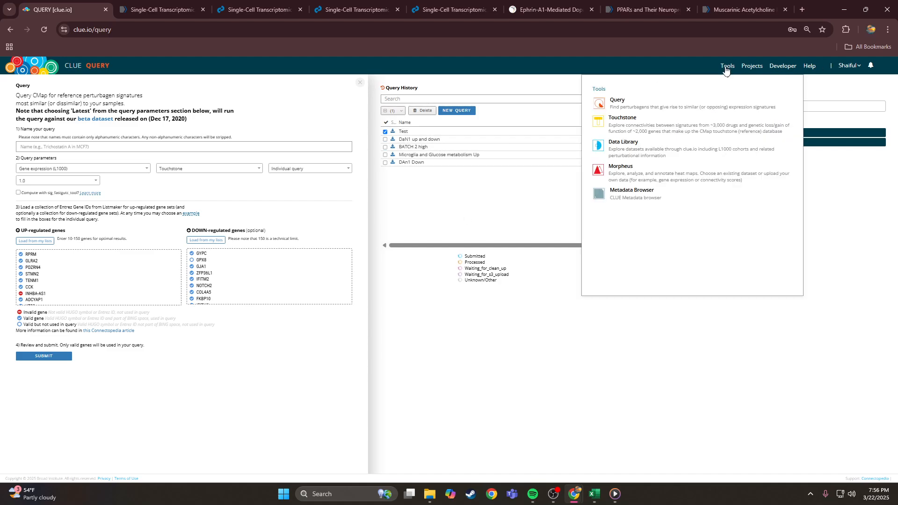
pyautogui.click(616, 101)
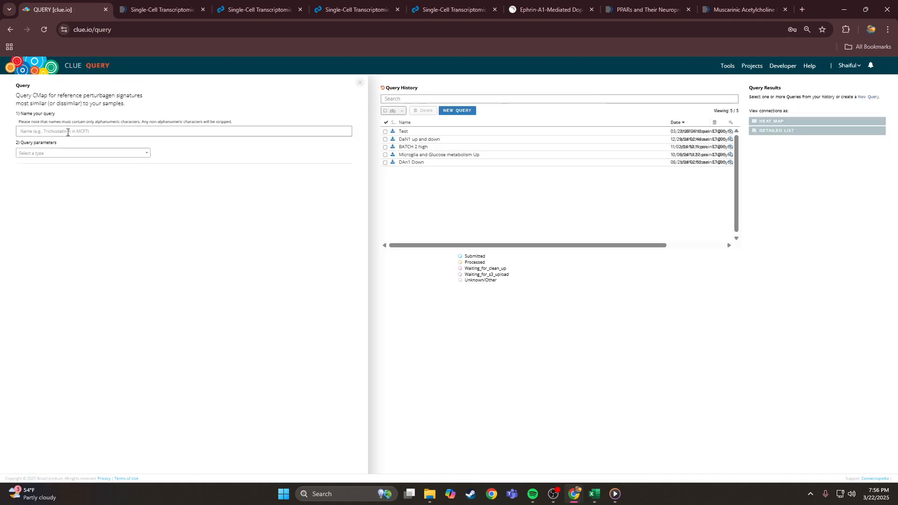
# - Set the query type to Gene expression (L1000) and the dataset version to 1.0
pyautogui.click(82, 158)
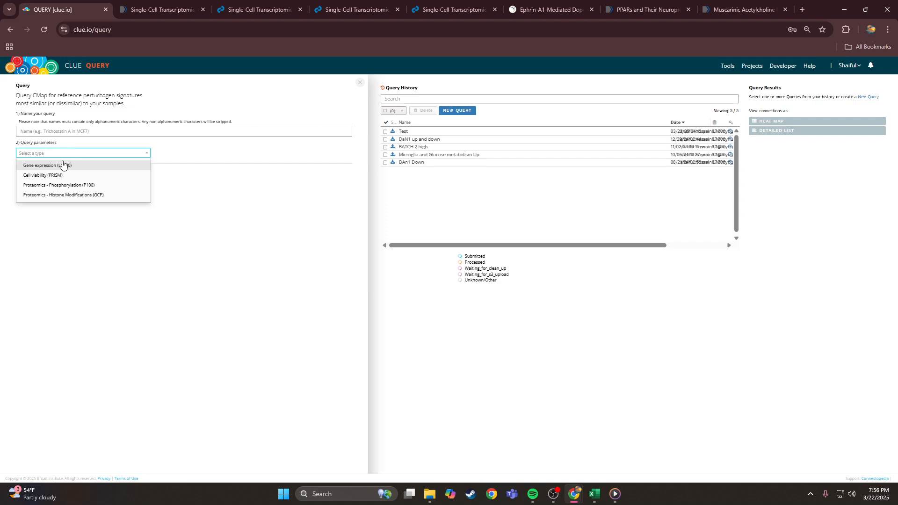
pyautogui.click(64, 165)
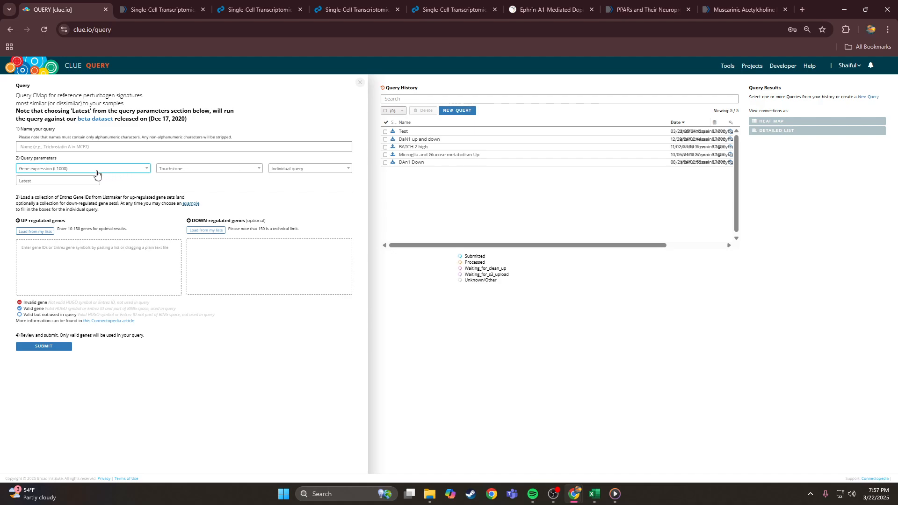
pyautogui.click(52, 183)
pyautogui.click(40, 203)
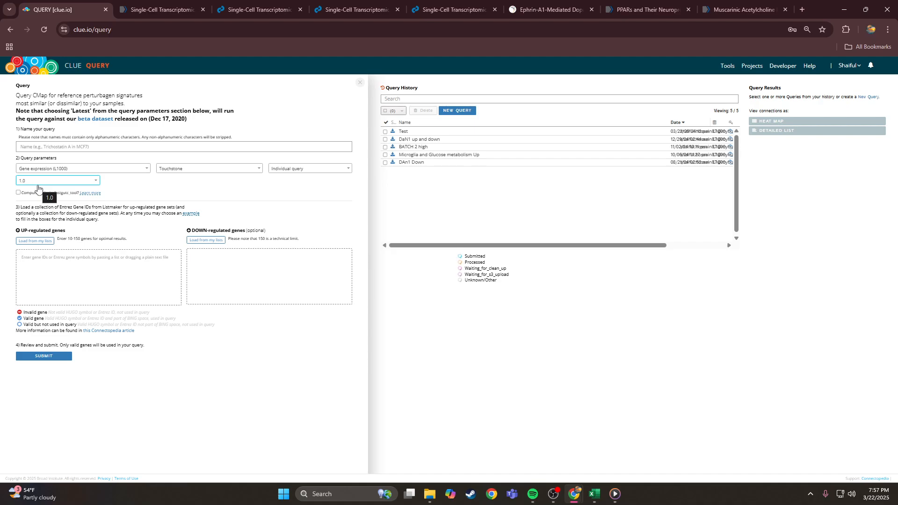
pyautogui.click(108, 265)
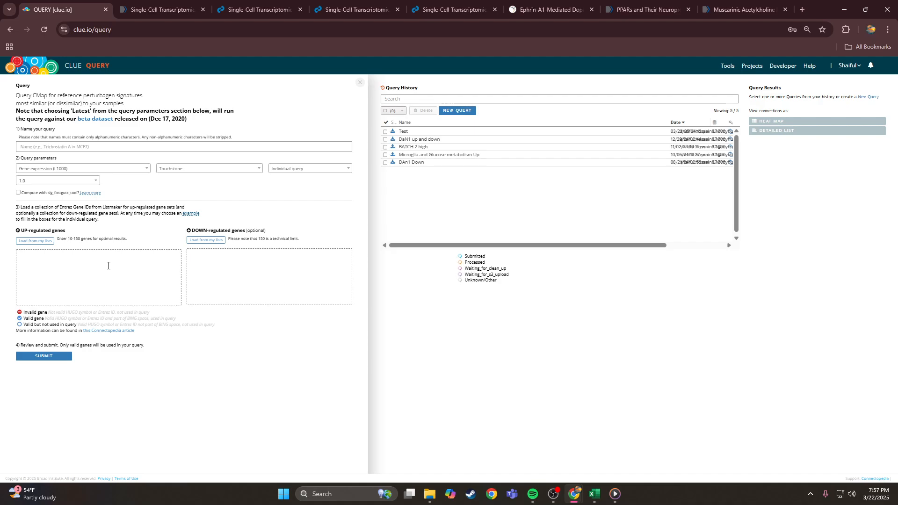
# - Paste the copied DAn1 UP genes into the UP-regulated list, replacing the first paste
pyautogui.moveTo(20, 232); pyautogui.dragTo(66, 231)
pyautogui.click(84, 275)
pyautogui.hotkey('ctrl', 'v')
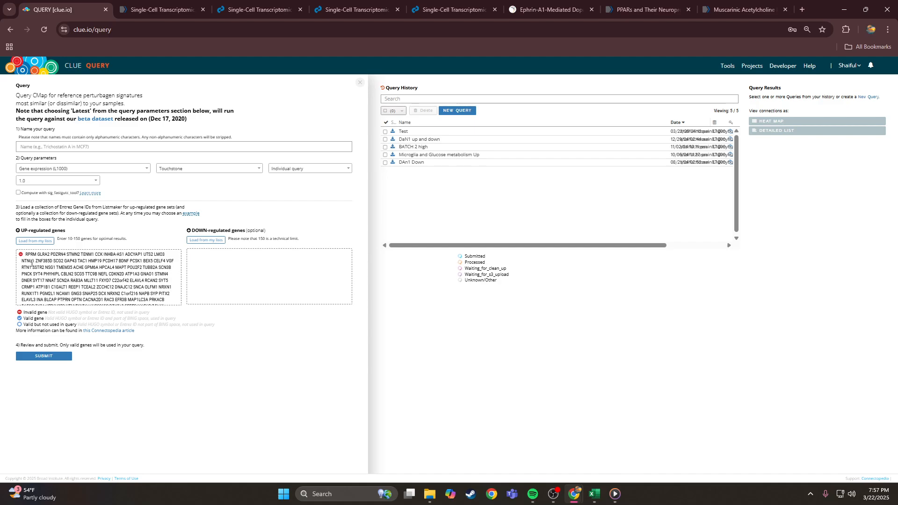
pyautogui.moveTo(26, 254)
pyautogui.mouseDown()
pyautogui.moveTo(158, 293)
pyautogui.moveTo(118, 268)
pyautogui.moveTo(28, 254)
pyautogui.mouseUp()
pyautogui.hotkey('ctrl', 'a')
pyautogui.press('BackSpace')
pyautogui.hotkey('ctrl', 'v')
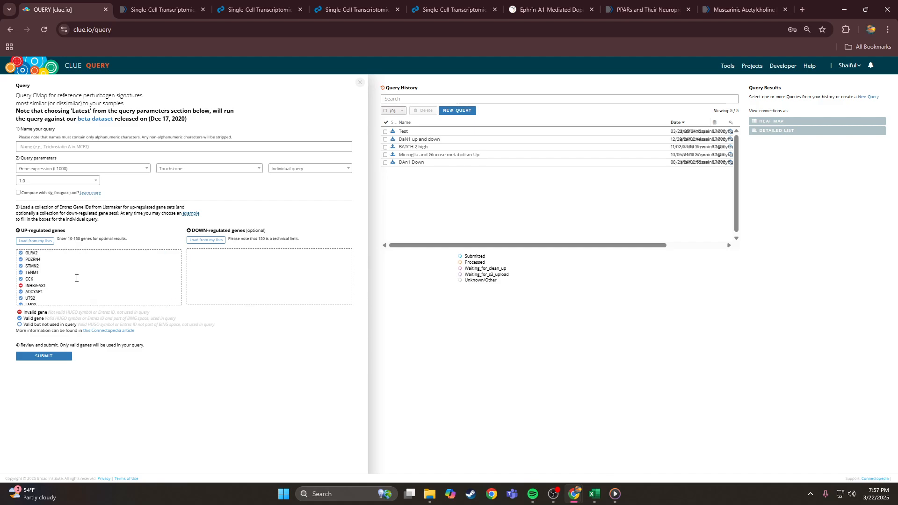
# - Review the validated UP-regulated genes, checking entries such as YWHAG
pyautogui.scroll(1, 103, 264)
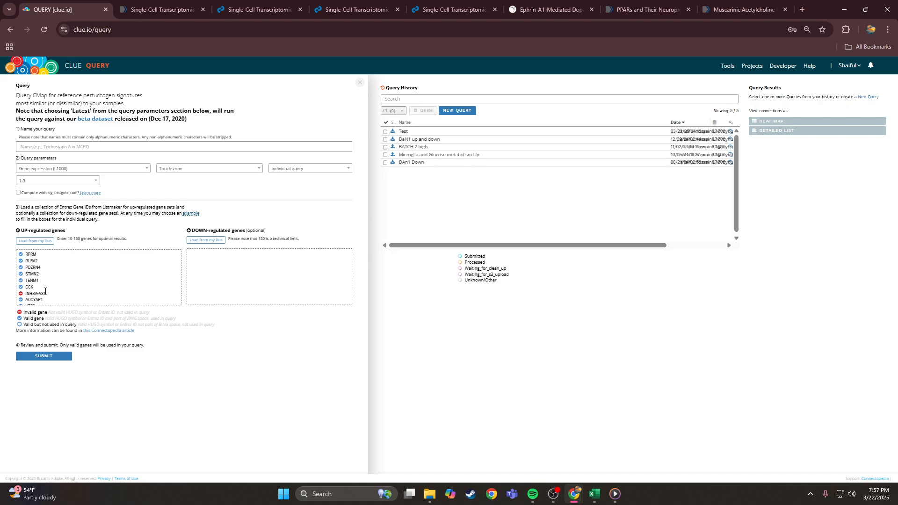
pyautogui.scroll(-7, 46, 292)
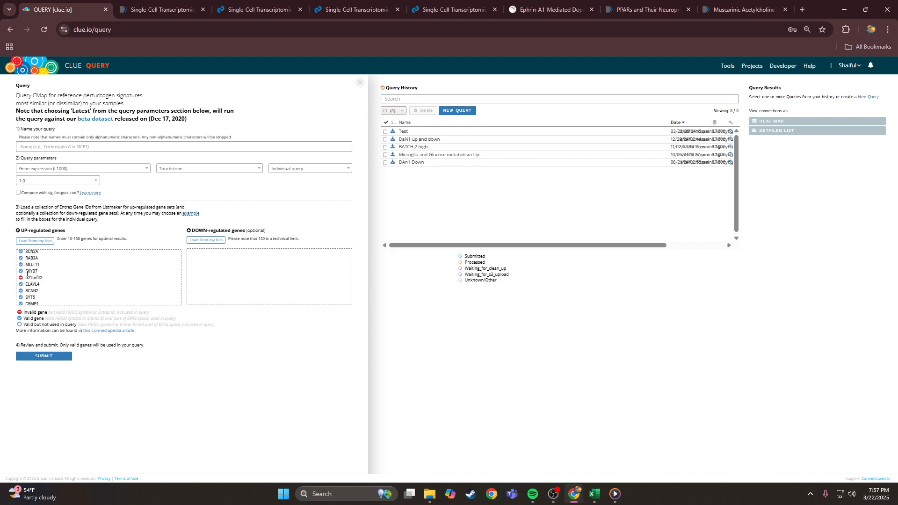
pyautogui.scroll(1, 32, 270)
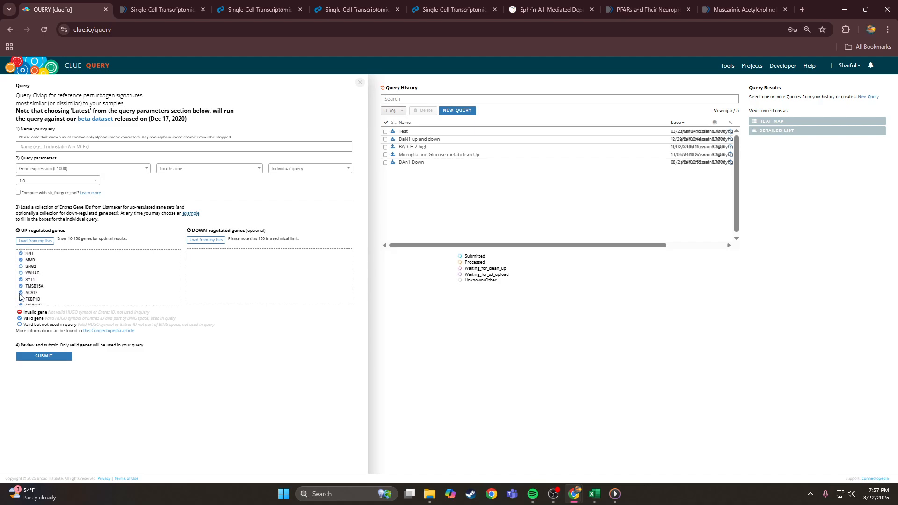
pyautogui.moveTo(26, 272); pyautogui.dragTo(41, 272)
pyautogui.click(40, 272)
pyautogui.scroll(-5, 41, 272)
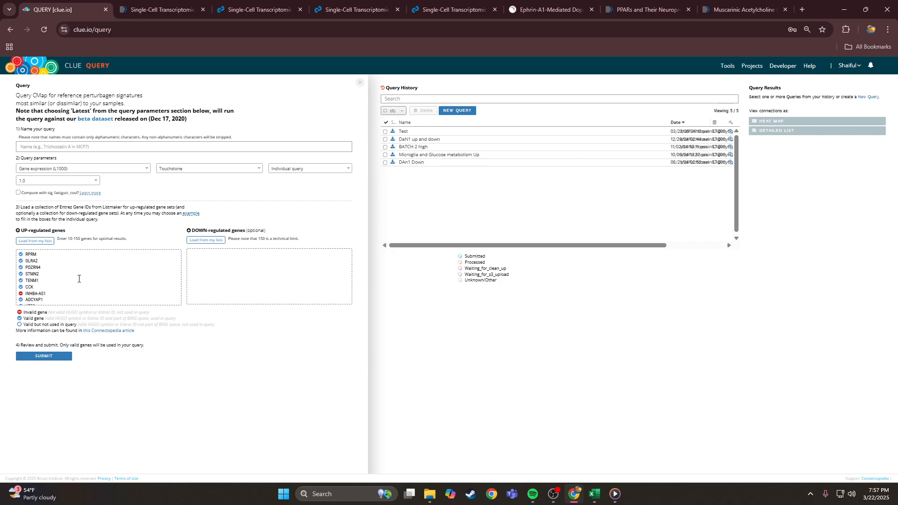
pyautogui.click(196, 275)
# - On DAn1 DOWN, sort by logfoldchanges, most negative first, and copy the gene names from GYPC down
pyautogui.click(594, 494)
pyautogui.click(115, 465)
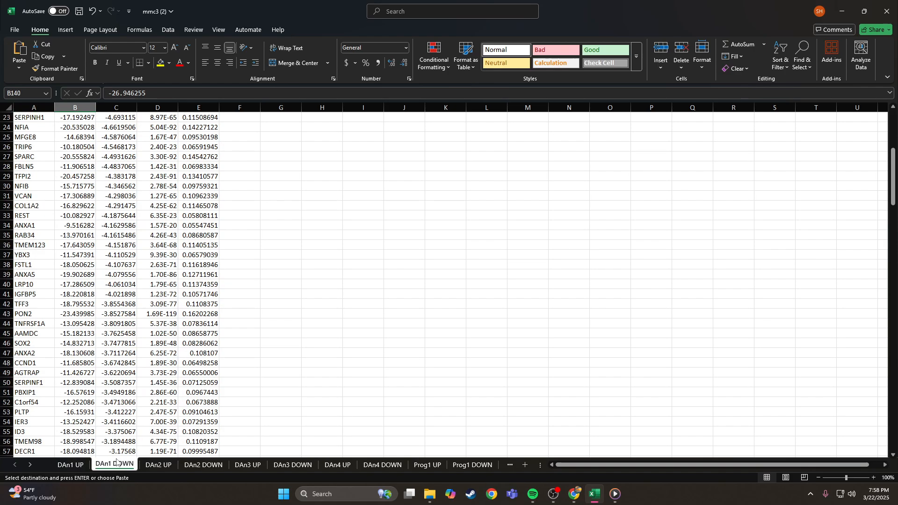
pyautogui.scroll(10, 68, 236)
pyautogui.click(108, 117)
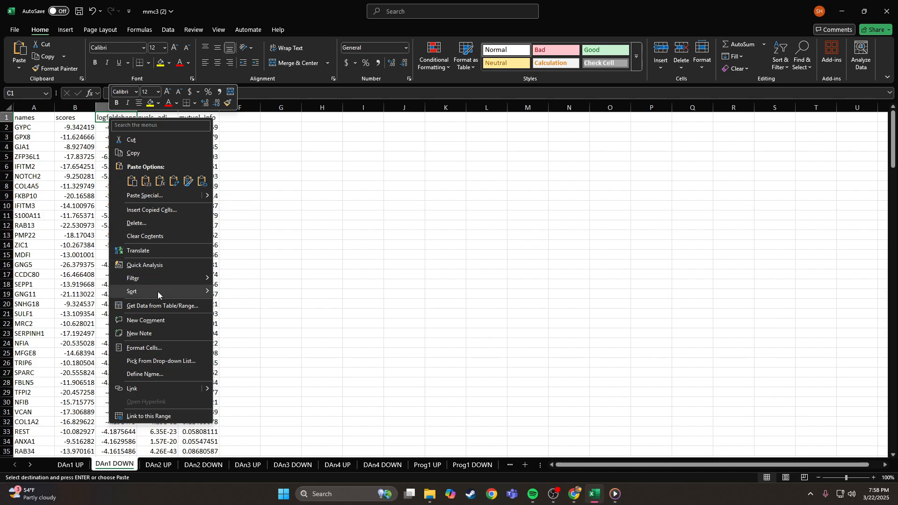
pyautogui.moveTo(158, 291)
pyautogui.click(243, 293)
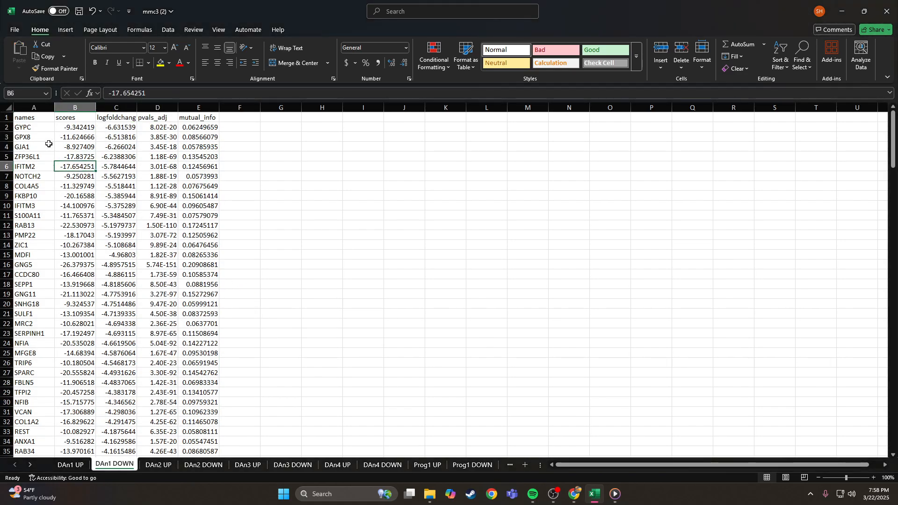
pyautogui.moveTo(35, 127); pyautogui.dragTo(22, 181)
pyautogui.hotkey('ctrl', 'c')
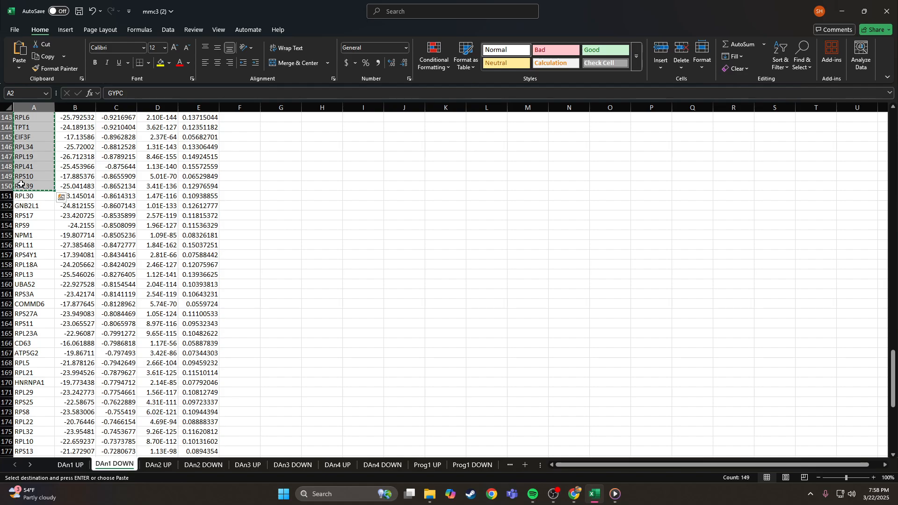
pyautogui.click(239, 194)
# - Paste the DAn1 DOWN genes into the DOWN-regulated list and tick the Test query in Query History
pyautogui.click(847, 6)
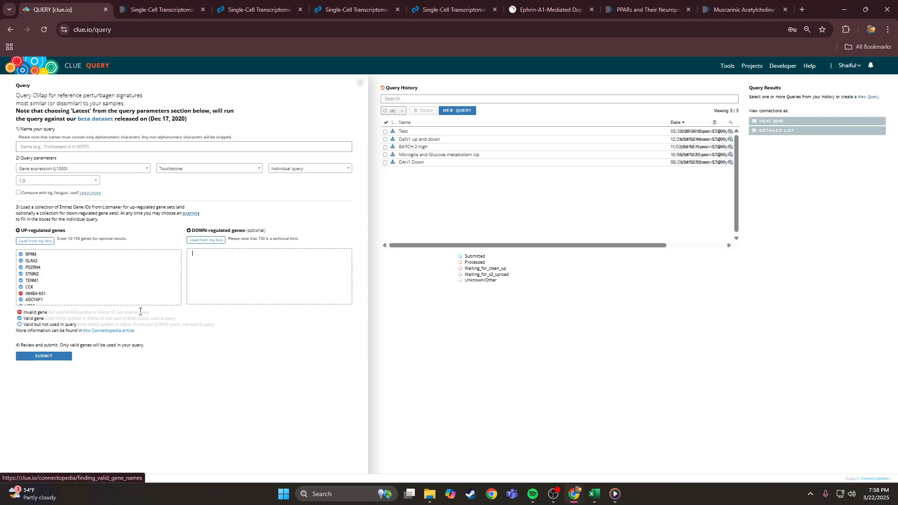
pyautogui.click(226, 279)
pyautogui.hotkey('ctrl', 'v')
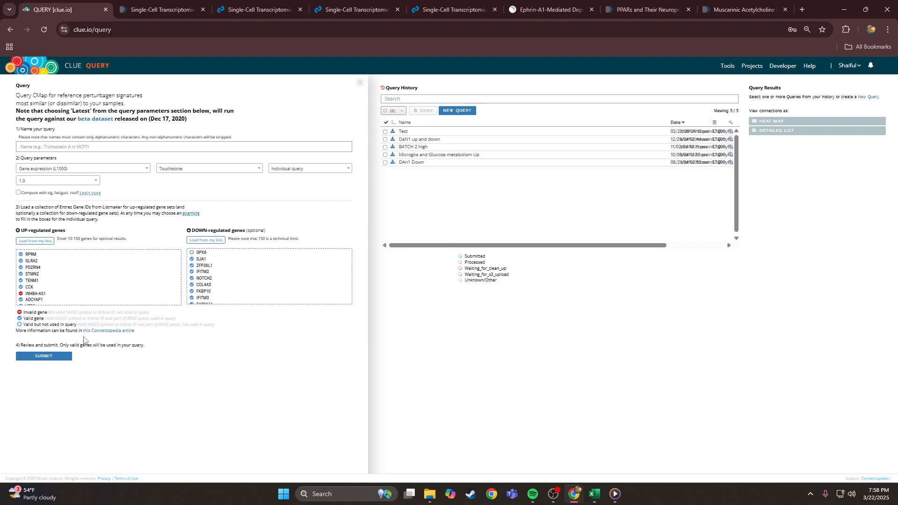
pyautogui.click(385, 132)
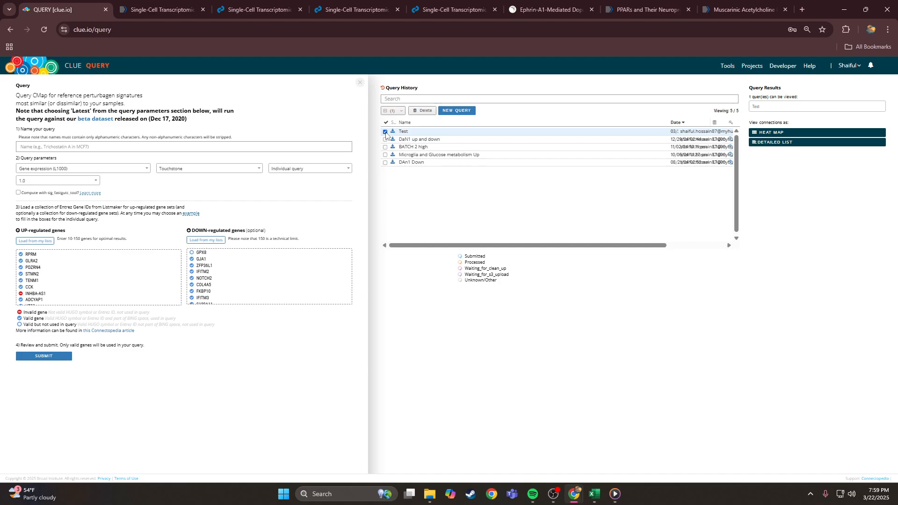
# - Open the Test query's DETAILED LIST of connections in a new tab
pyautogui.click(770, 144)
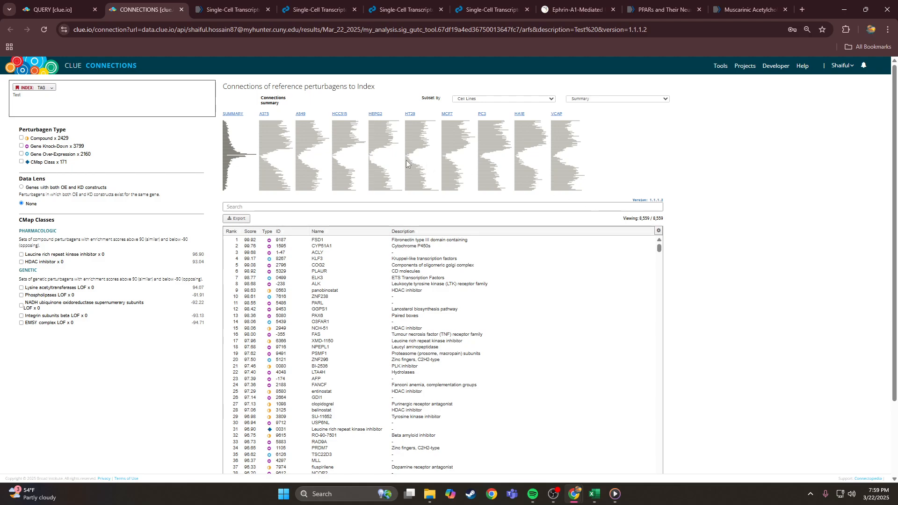
# - Filter perturbagen type to Compound, leaving 2,429 of 8,559 with panobinostat on top at 98.83
pyautogui.scroll(-2, 745, 164)
pyautogui.scroll(2, 752, 164)
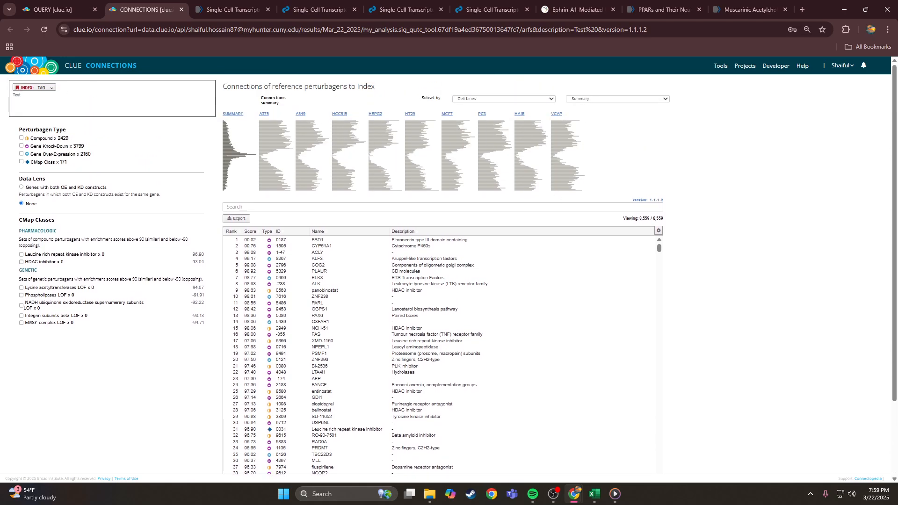
pyautogui.click(22, 138)
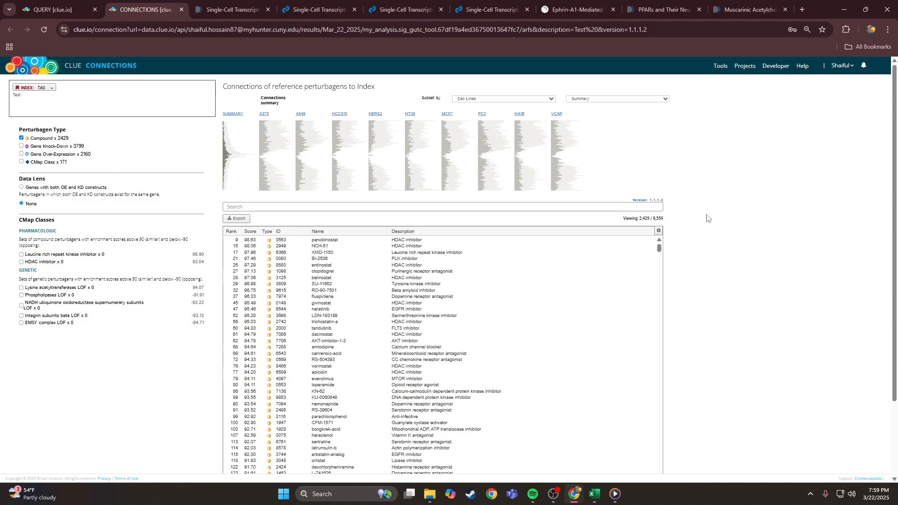
pyautogui.scroll(-2, 685, 223)
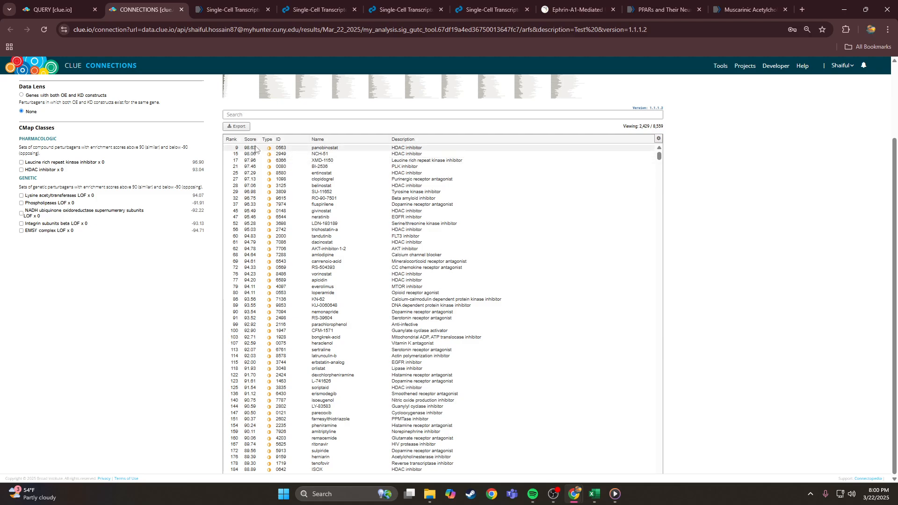
# - Scroll to the bottom of the compound list and inspect naftopidil's details
pyautogui.moveTo(659, 155); pyautogui.dragTo(659, 466)
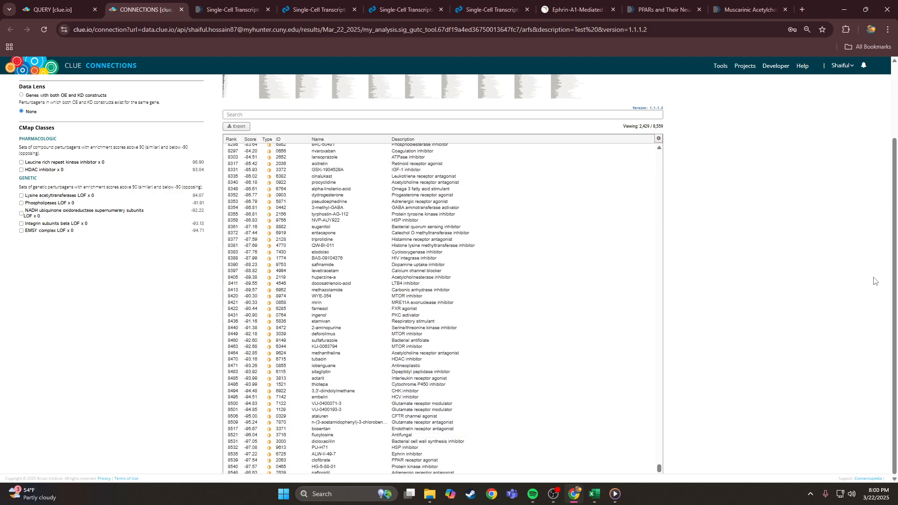
pyautogui.click(360, 473)
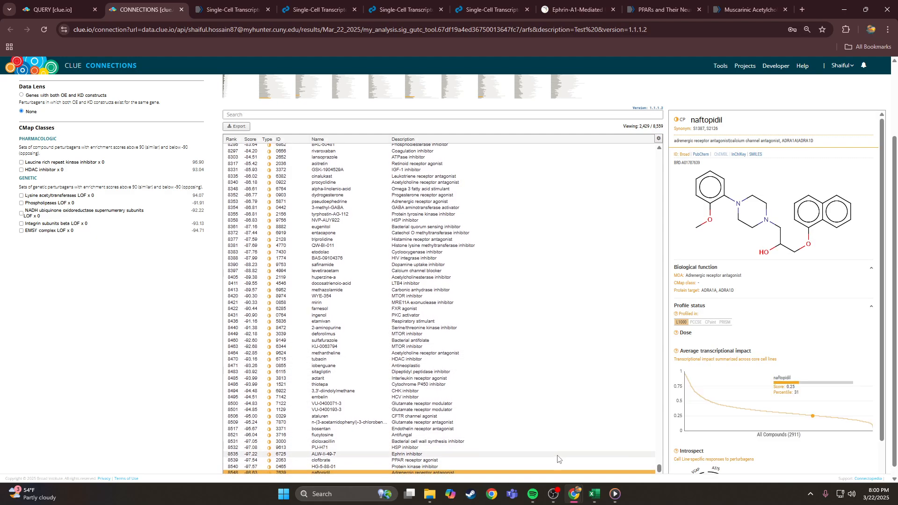
pyautogui.scroll(-1, 382, 462)
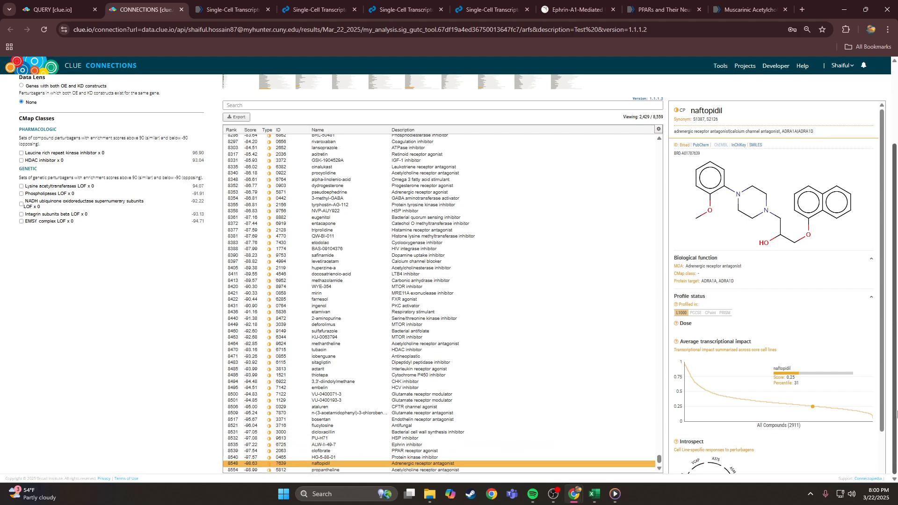
pyautogui.click(382, 462)
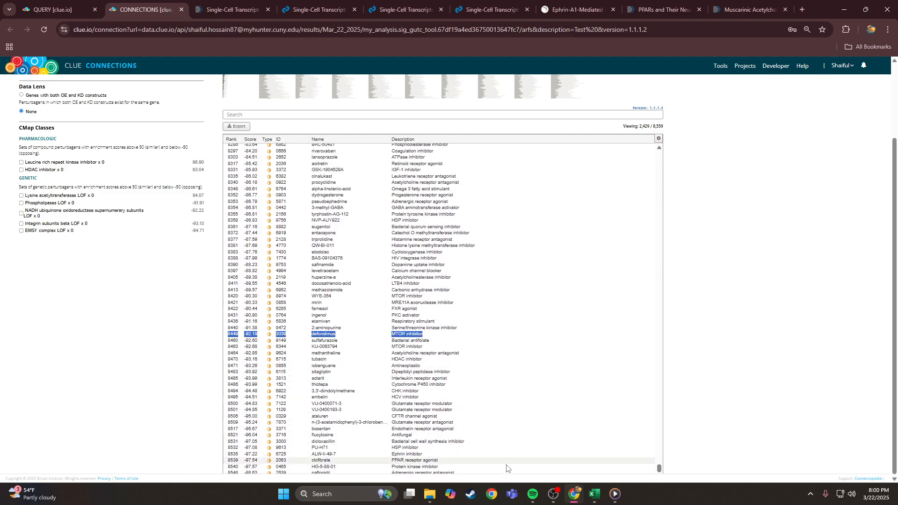
pyautogui.click(496, 473)
pyautogui.click(495, 471)
pyautogui.scroll(-1, 493, 472)
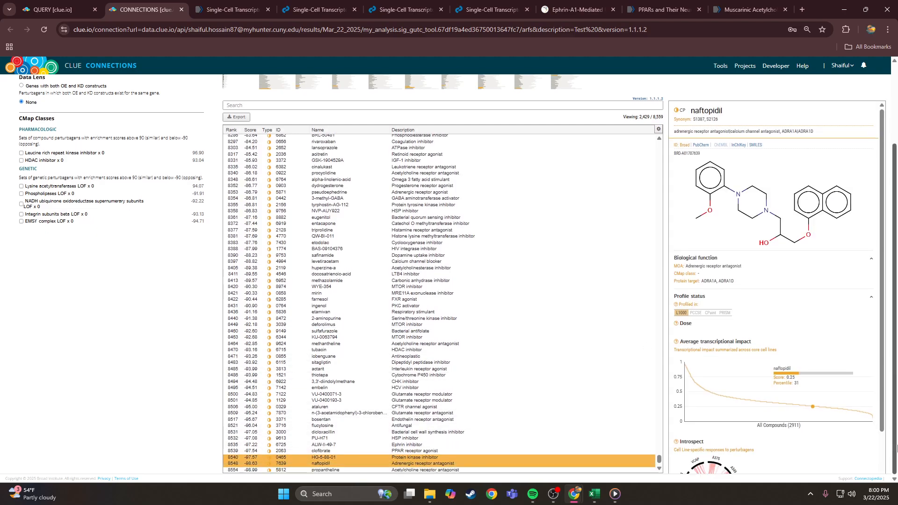
# - Inspect HG-5-88-01, clofibrate and propantheline, ending on propantheline at score -98.99
pyautogui.click(347, 469)
pyautogui.click(292, 458)
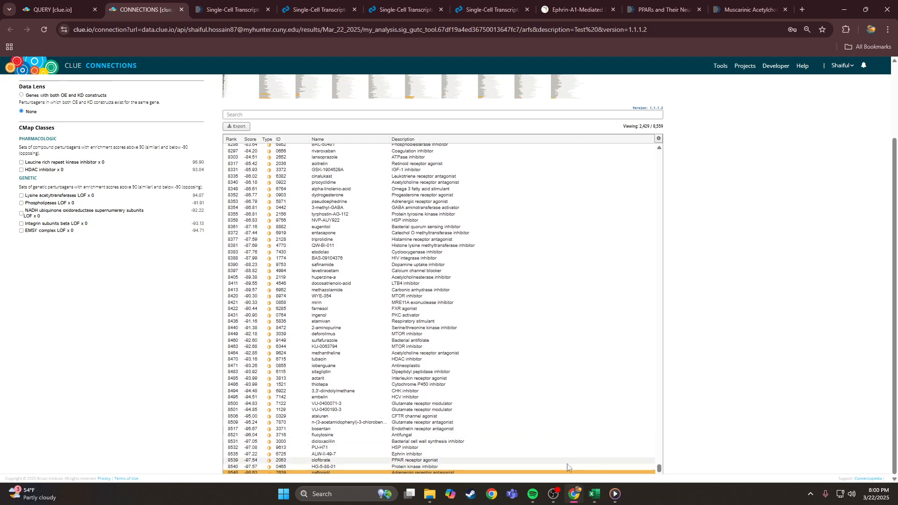
pyautogui.click(544, 468)
pyautogui.scroll(-1, 600, 439)
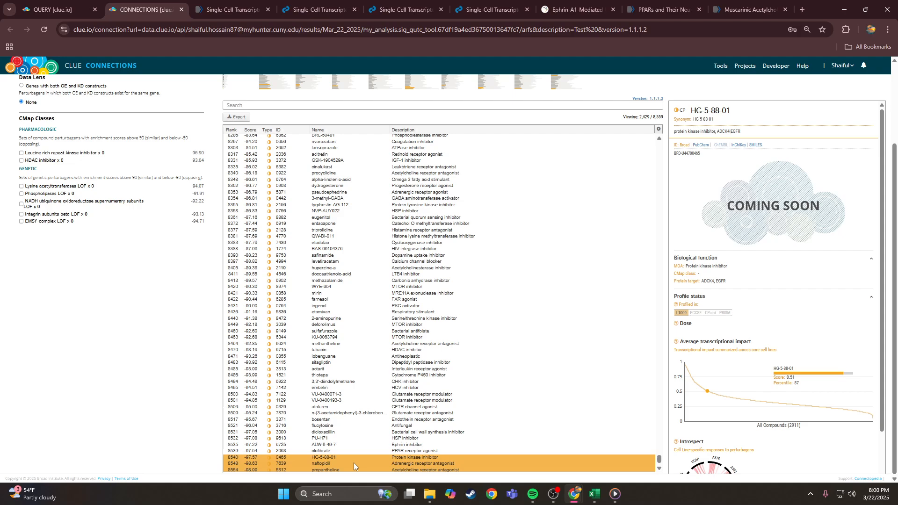
pyautogui.click(421, 470)
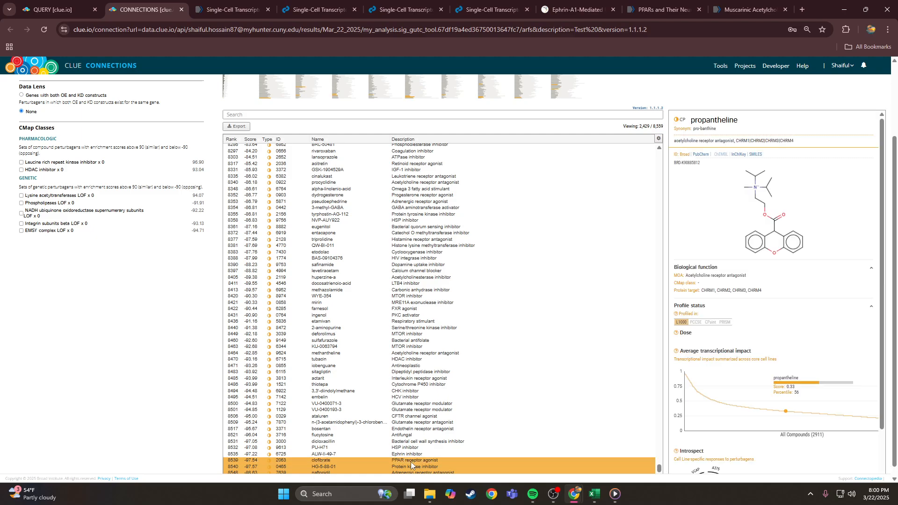
pyautogui.click(411, 461)
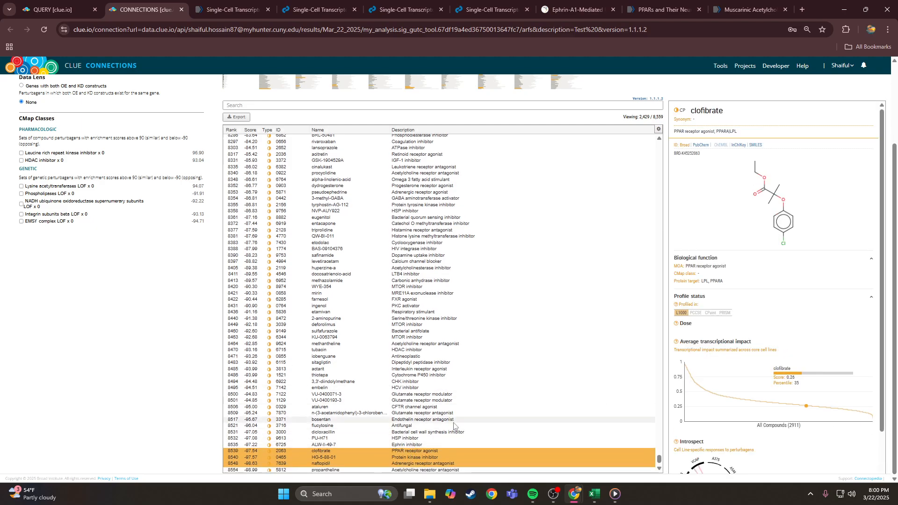
pyautogui.click(375, 470)
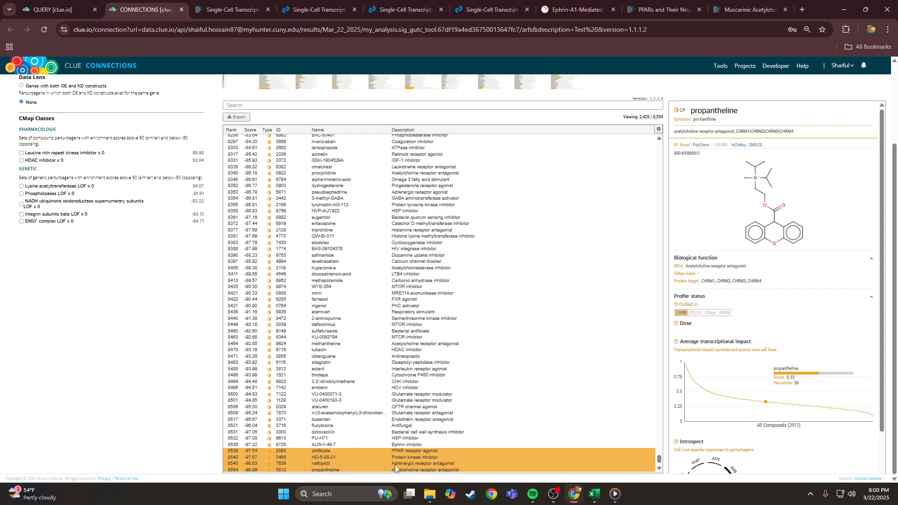
pyautogui.click(747, 10)
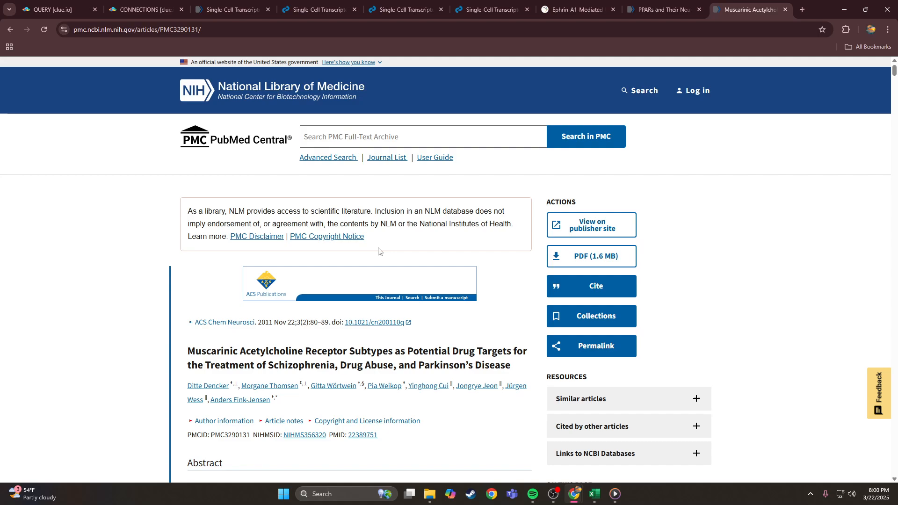
pyautogui.scroll(-4, 468, 344)
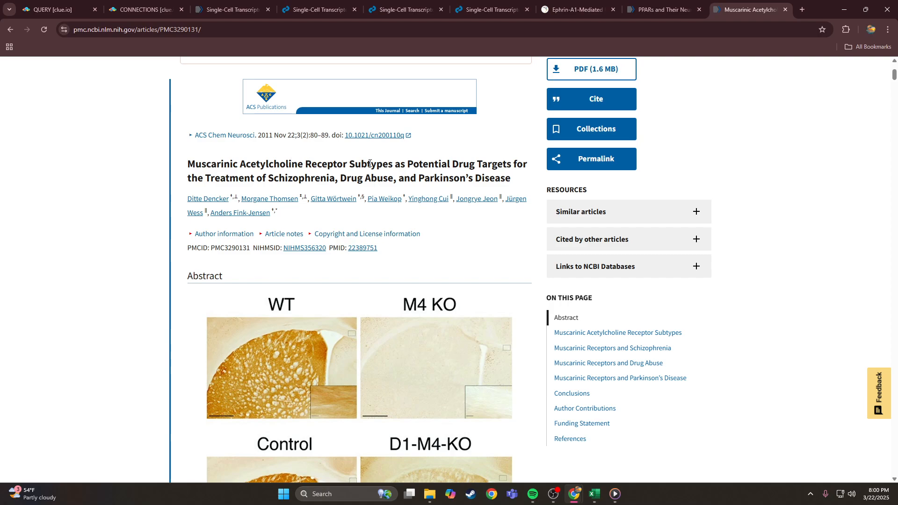
pyautogui.moveTo(412, 164); pyautogui.dragTo(509, 180)
pyautogui.click(509, 180)
pyautogui.scroll(-15, 511, 171)
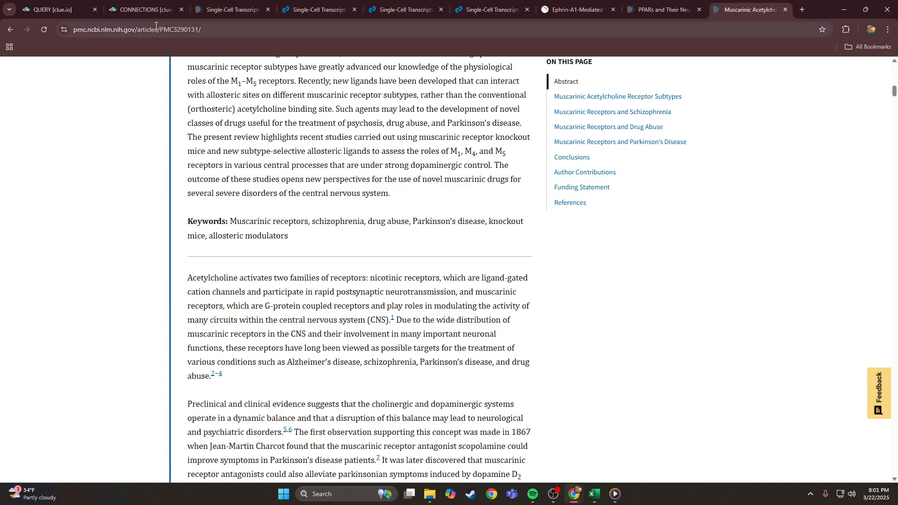
pyautogui.click(149, 8)
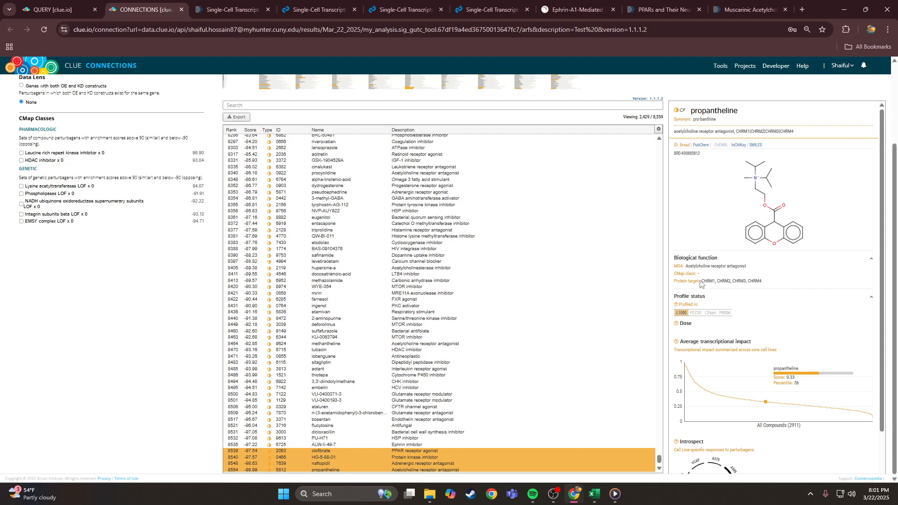
# - Select CHRM1 from propantheline's protein targets and put it in the connections table's Search box
pyautogui.moveTo(702, 283); pyautogui.dragTo(767, 284)
pyautogui.click(686, 356)
pyautogui.moveTo(704, 281)
pyautogui.mouseDown()
pyautogui.moveTo(759, 282)
pyautogui.moveTo(702, 280)
pyautogui.mouseUp()
pyautogui.click(709, 279)
pyautogui.moveTo(701, 281); pyautogui.dragTo(714, 281)
pyautogui.click(708, 134)
pyautogui.click(440, 106)
# - Filter the connections table to CHRM1 and include gene knock-downs, leaving 75 of 8,559 entries
pyautogui.write('CHRM1')
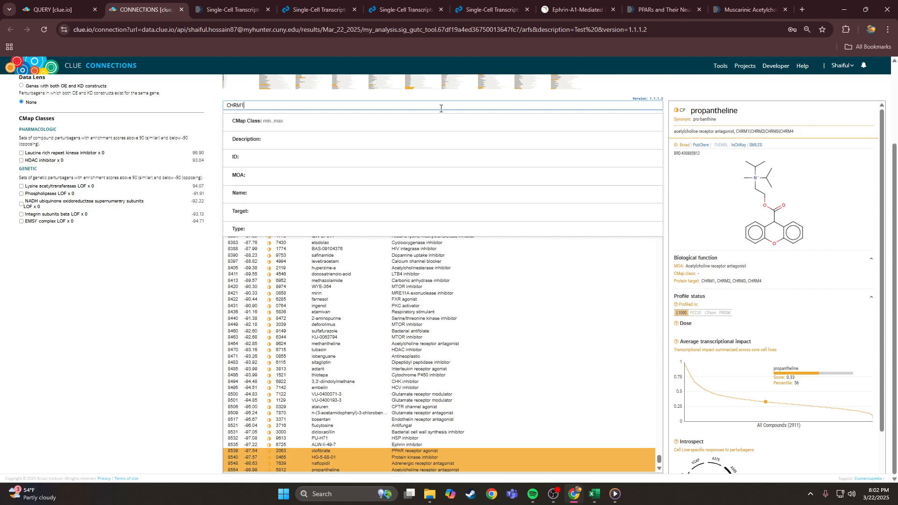
pyautogui.click(207, 302)
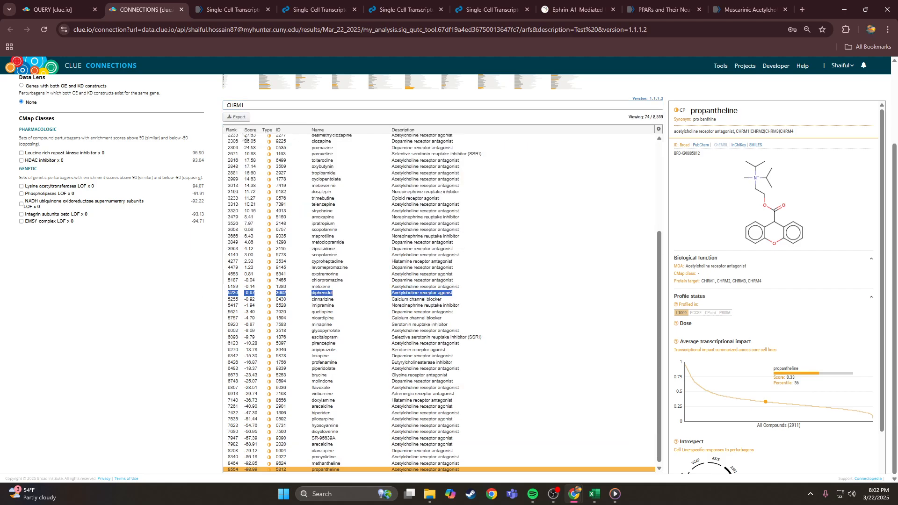
pyautogui.scroll(3, 112, 173)
pyautogui.click(66, 147)
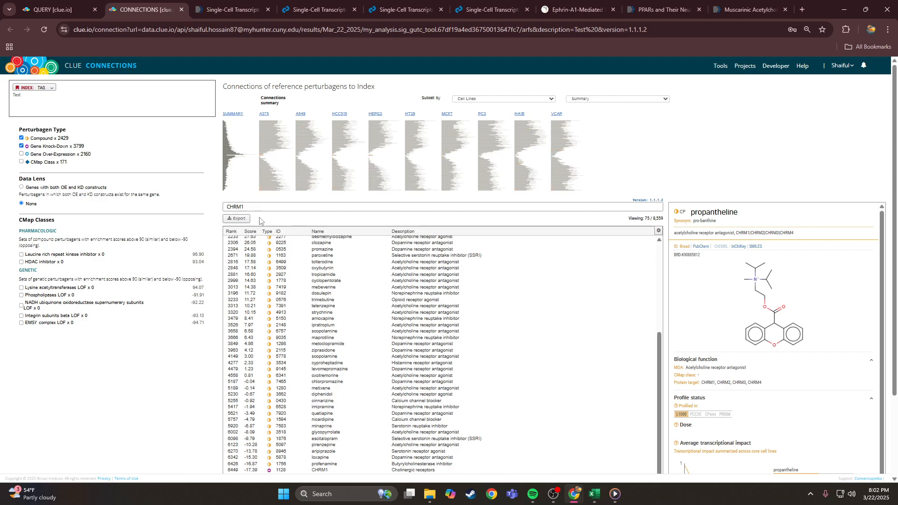
pyautogui.scroll(-1, 327, 458)
# - Inspect the CHRM1 knock-down's details (score -17.38), collapse Biological function, and select the search term
pyautogui.click(327, 465)
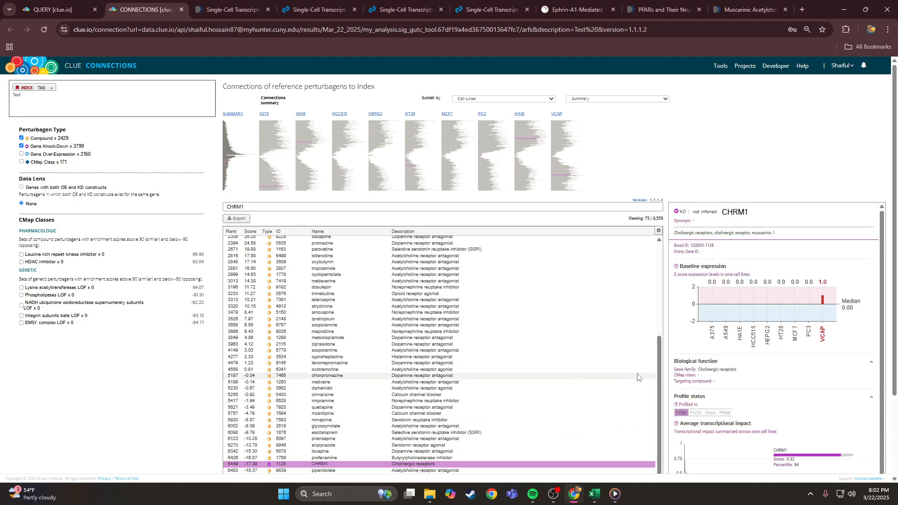
pyautogui.scroll(-1, 794, 360)
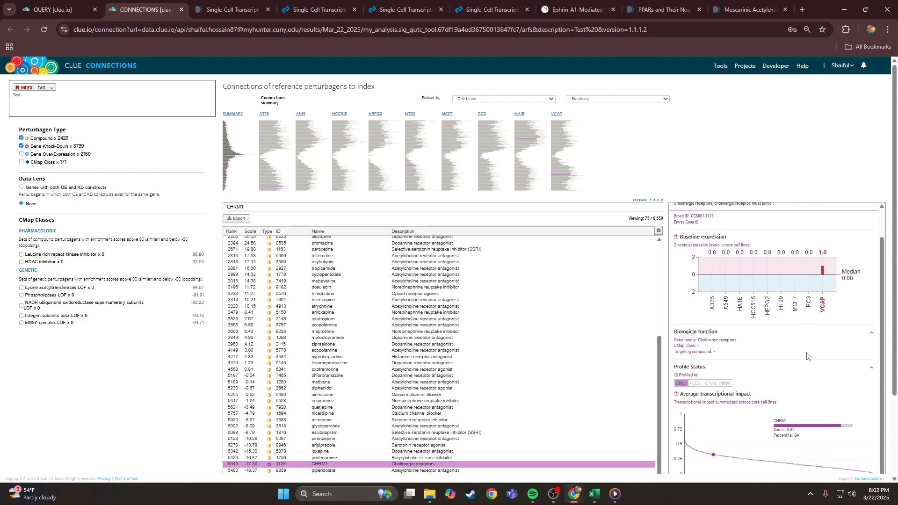
pyautogui.moveTo(738, 339); pyautogui.dragTo(696, 341)
pyautogui.click(741, 342)
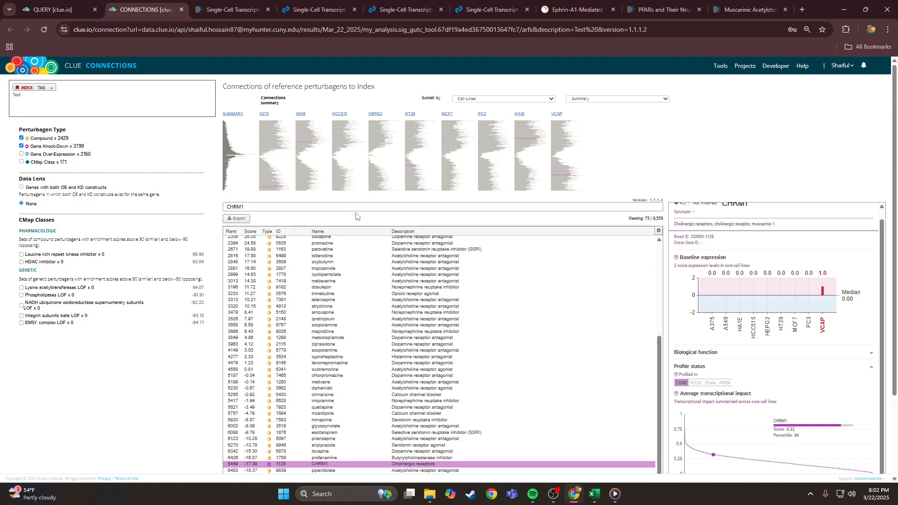
pyautogui.moveTo(357, 207); pyautogui.dragTo(201, 219)
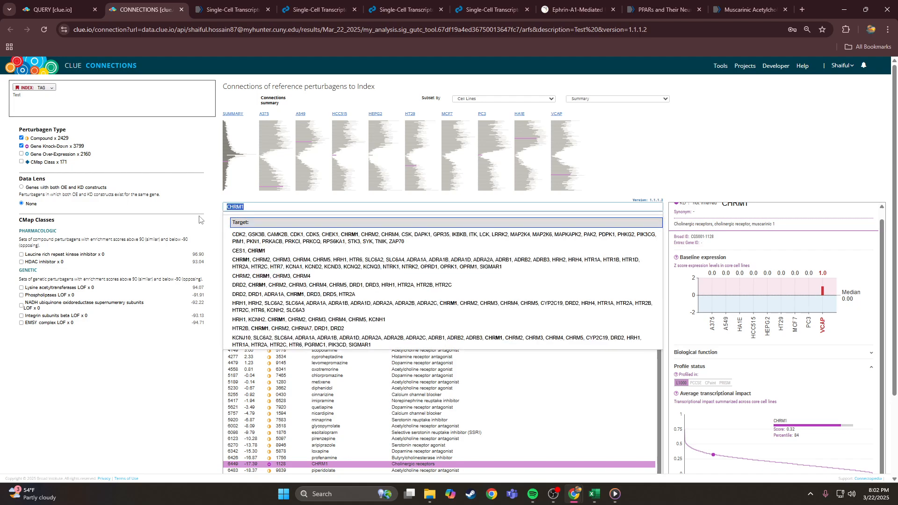
# - Remove the CHRM1 search filter and browse the full connections list
pyautogui.press('BackSpace')
pyautogui.click(197, 406)
pyautogui.scroll(-20, 356, 332)
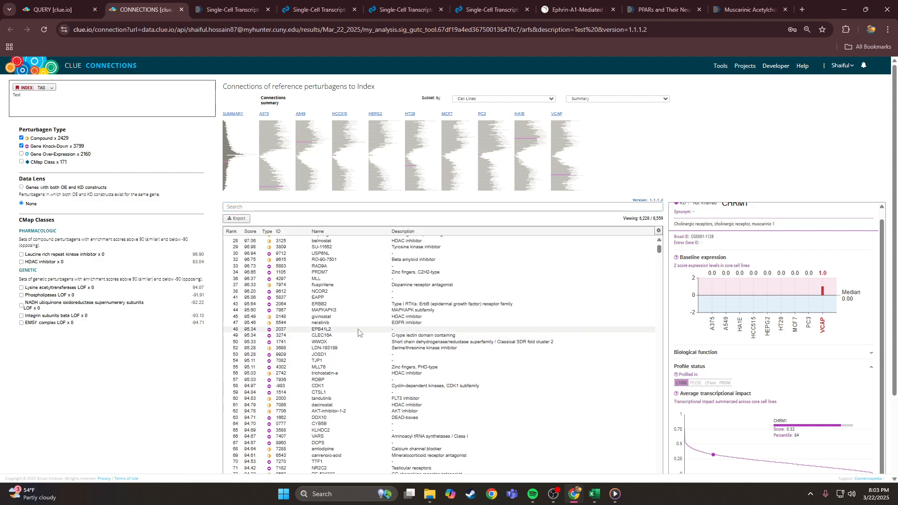
pyautogui.moveTo(660, 257); pyautogui.dragTo(652, 487)
pyautogui.scroll(-1, 809, 140)
pyautogui.scroll(-2, 811, 142)
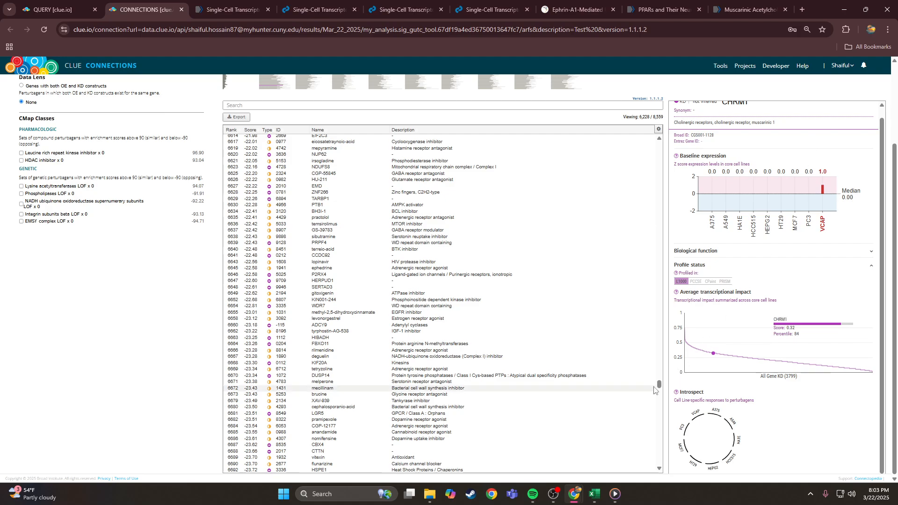
pyautogui.moveTo(658, 387); pyautogui.dragTo(652, 487)
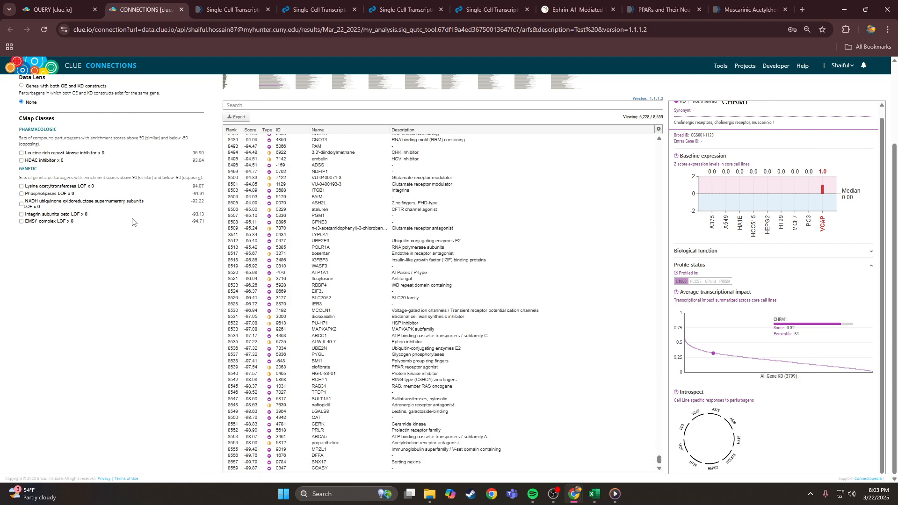
pyautogui.scroll(2, 119, 231)
# - Show compound connections only, view the Ephrin inhibitor ALW-II-49-7, then go to the Ephrin-A1 article
pyautogui.click(21, 147)
pyautogui.click(21, 146)
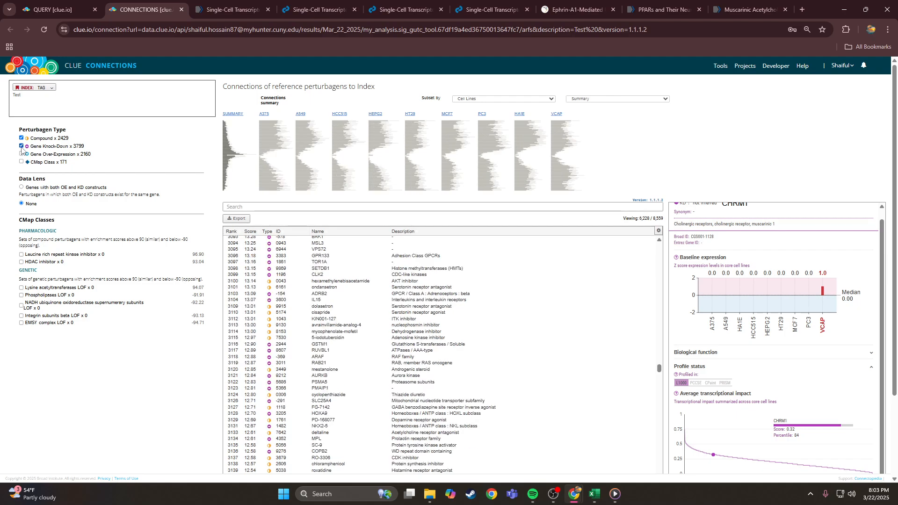
pyautogui.click(21, 146)
pyautogui.scroll(-2, 128, 197)
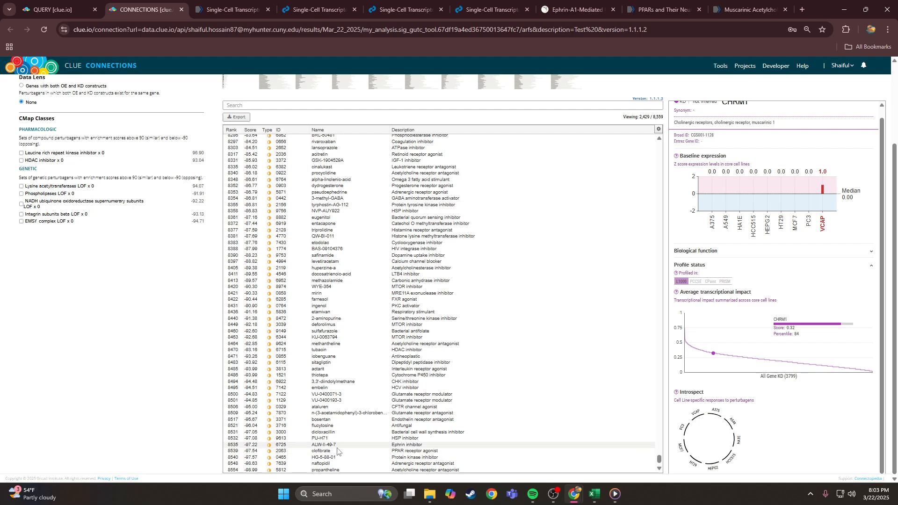
pyautogui.click(387, 446)
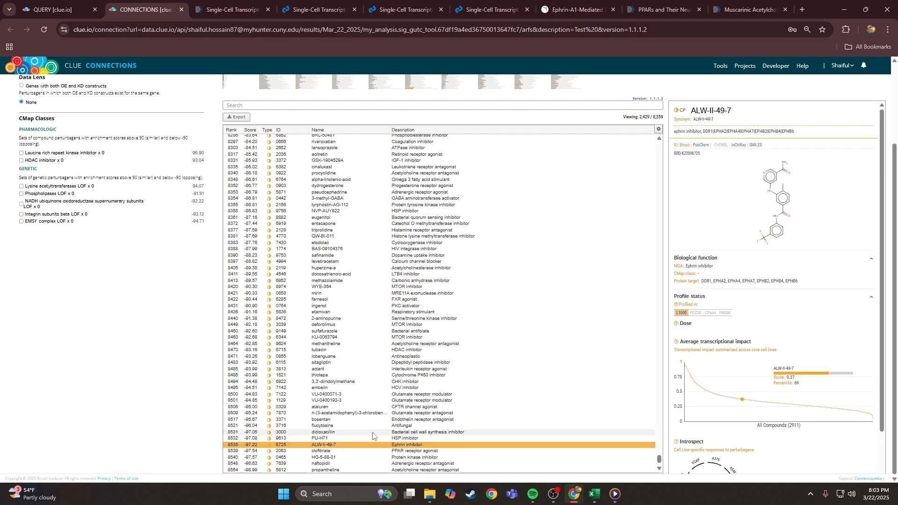
pyautogui.click(576, 9)
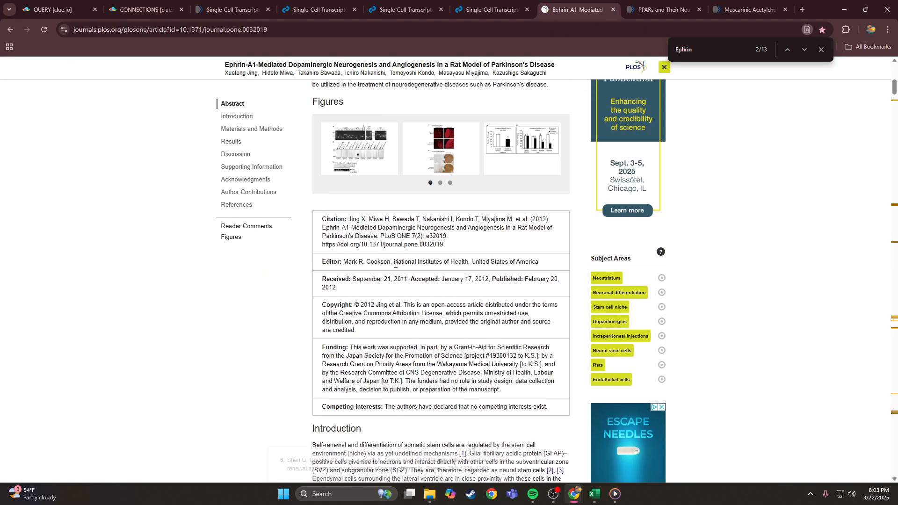
# - Review the article title, highlighting 'Dopaminergic Neurogenesis' in the Ephrin-A1 PLOS ONE paper
pyautogui.scroll(10, 395, 265)
pyautogui.moveTo(213, 232); pyautogui.dragTo(546, 243)
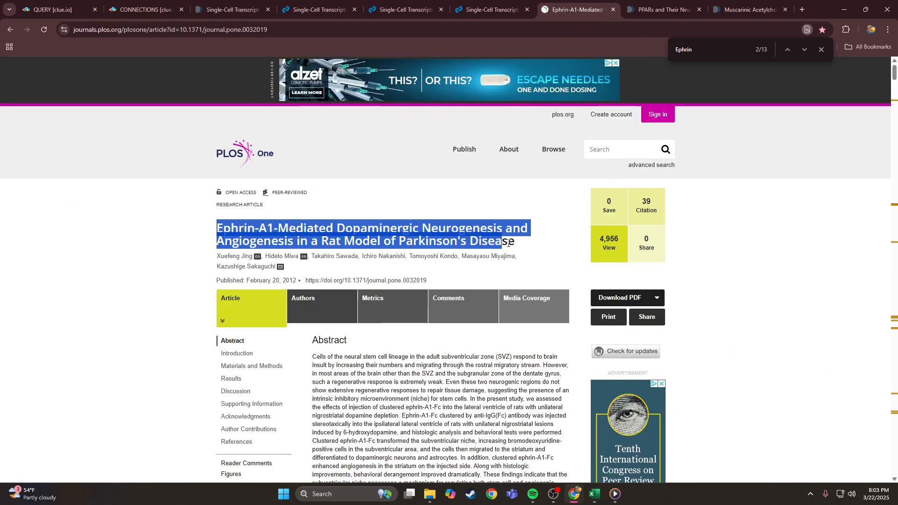
pyautogui.click(546, 243)
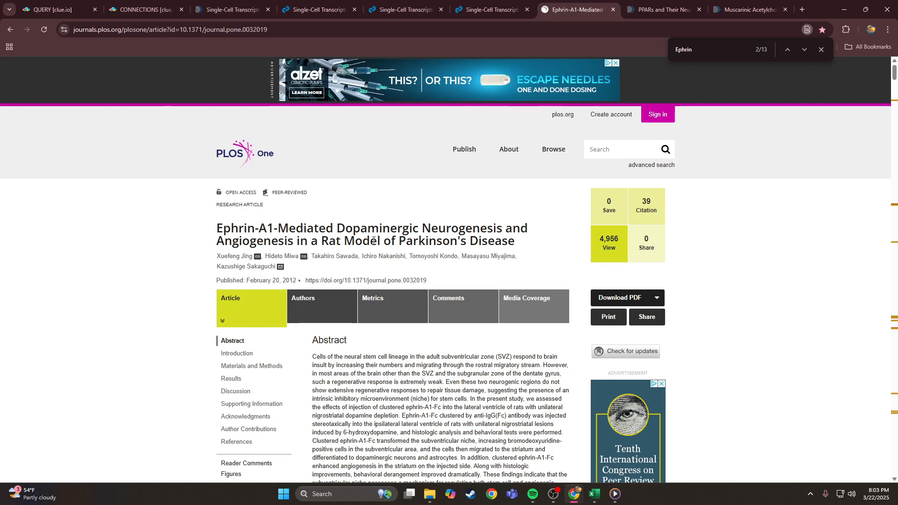
pyautogui.moveTo(336, 229); pyautogui.dragTo(503, 229)
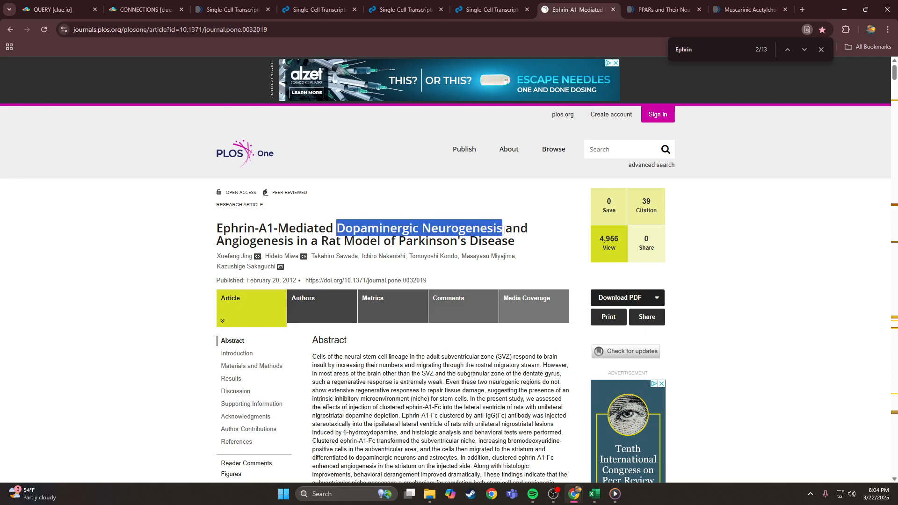
pyautogui.click(505, 230)
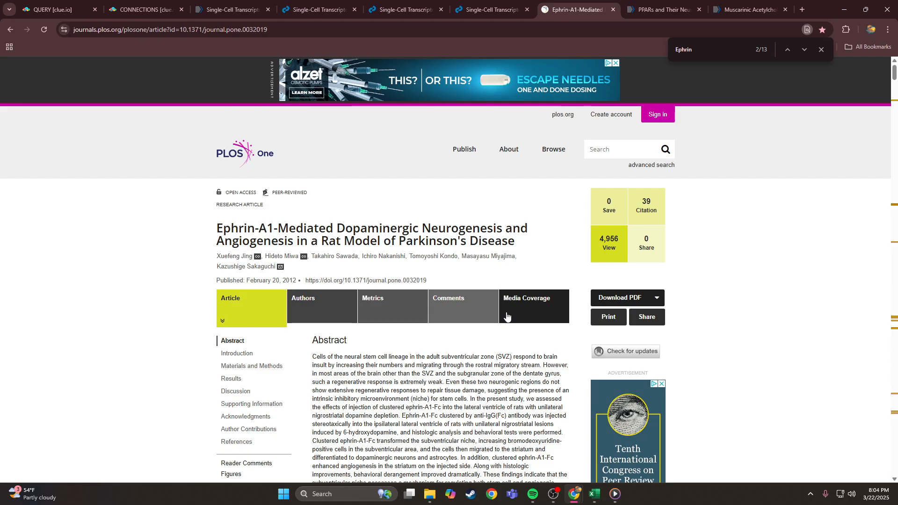
# - Glance at the mmc3 gene spreadsheet in Excel, minimize it, and return to CLUE's Connections tab
pyautogui.click(588, 501)
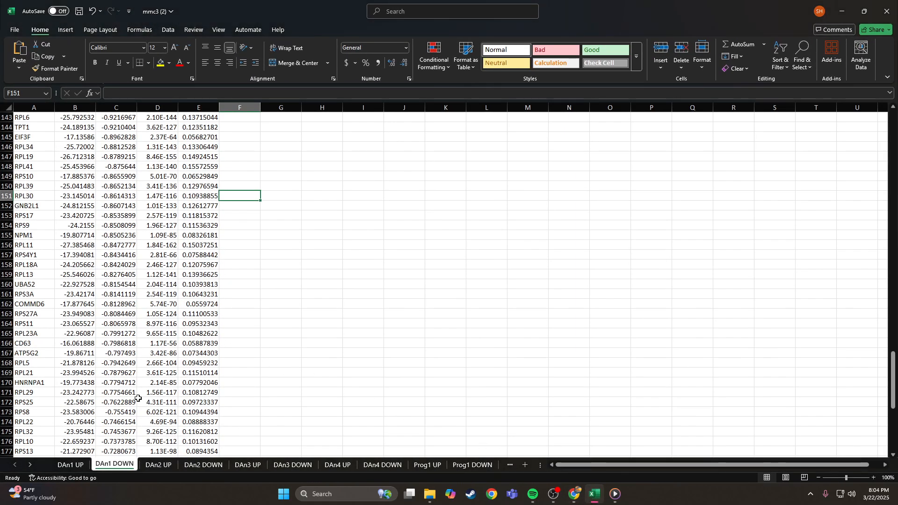
pyautogui.click(842, 11)
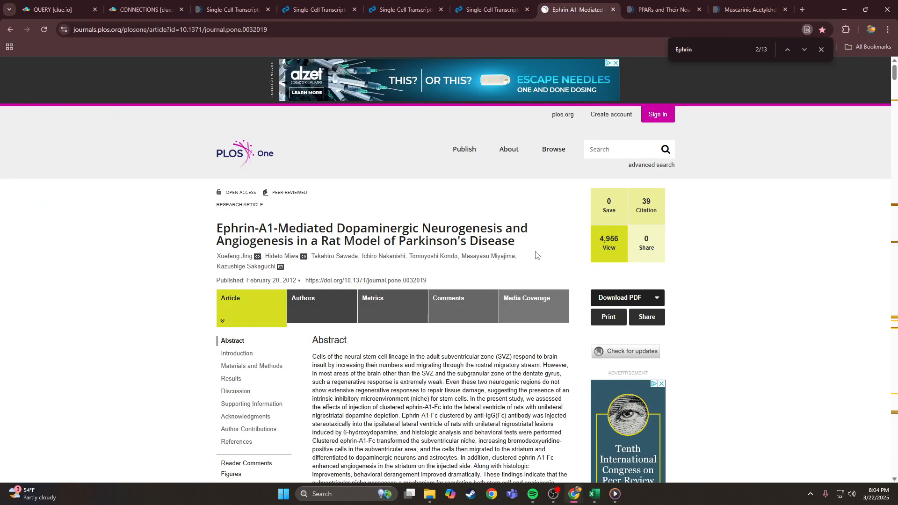
pyautogui.moveTo(463, 151)
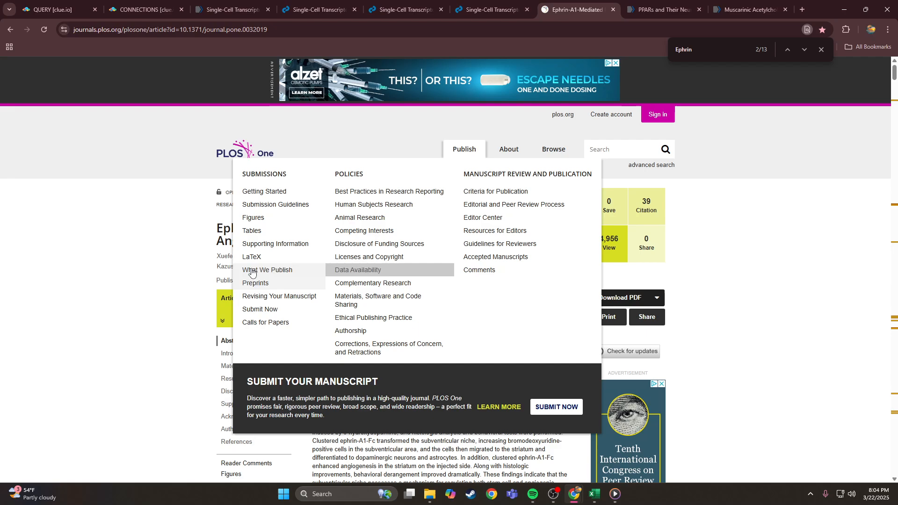
pyautogui.click(170, 4)
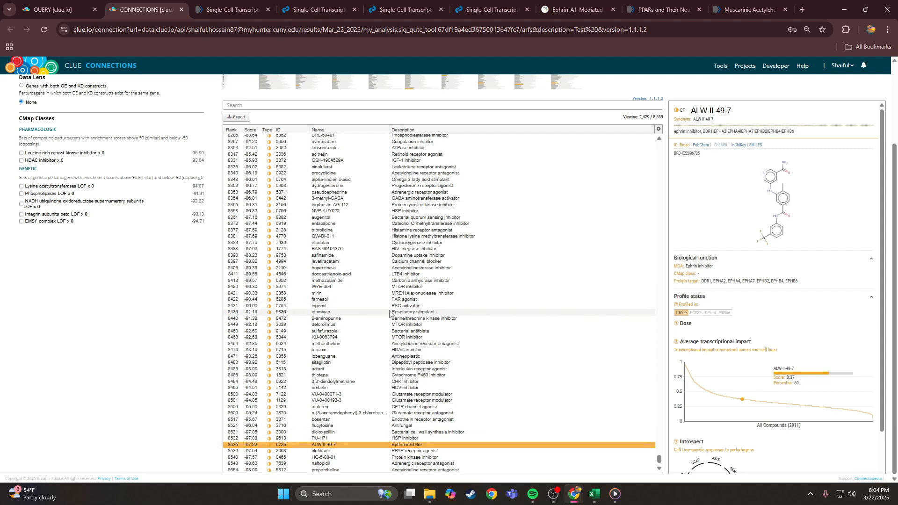
# - Check ALW-II-49-7's protein targets, then view WYE-354's details and its MTOR inhibitor class
pyautogui.moveTo(703, 281); pyautogui.dragTo(792, 284)
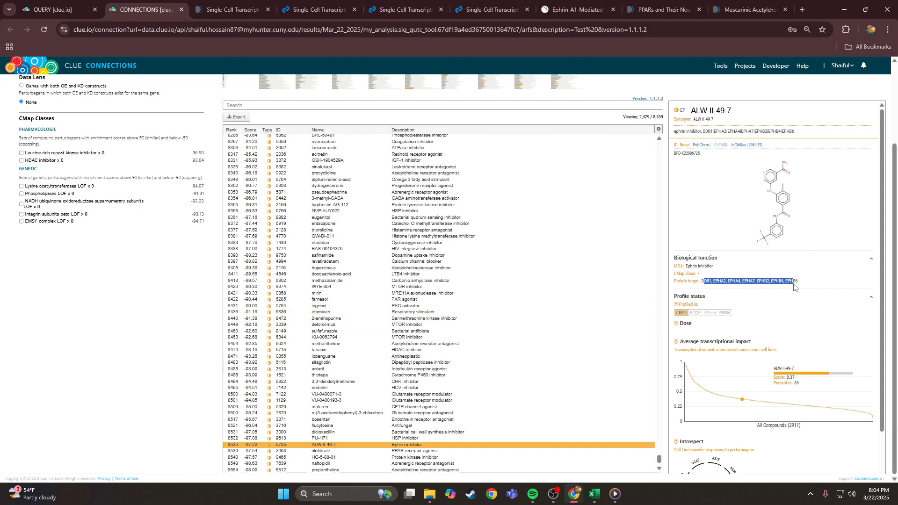
pyautogui.click(791, 284)
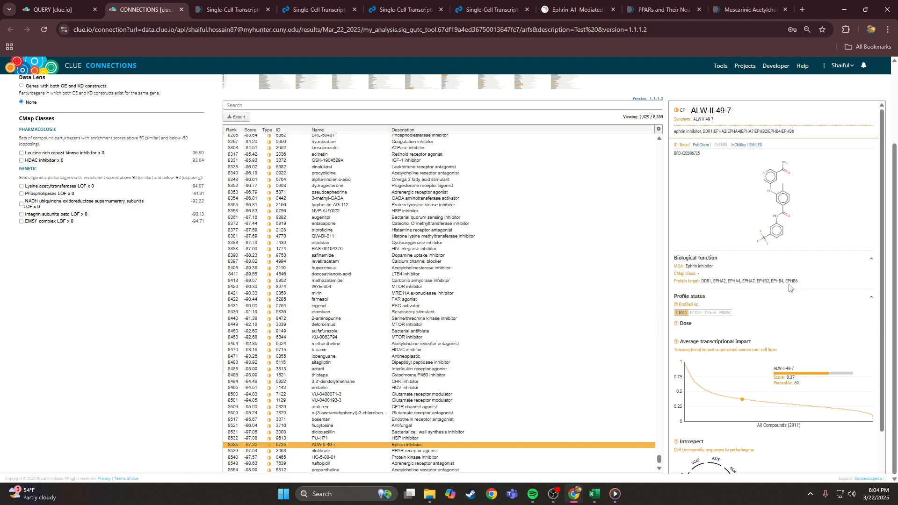
pyautogui.click(412, 287)
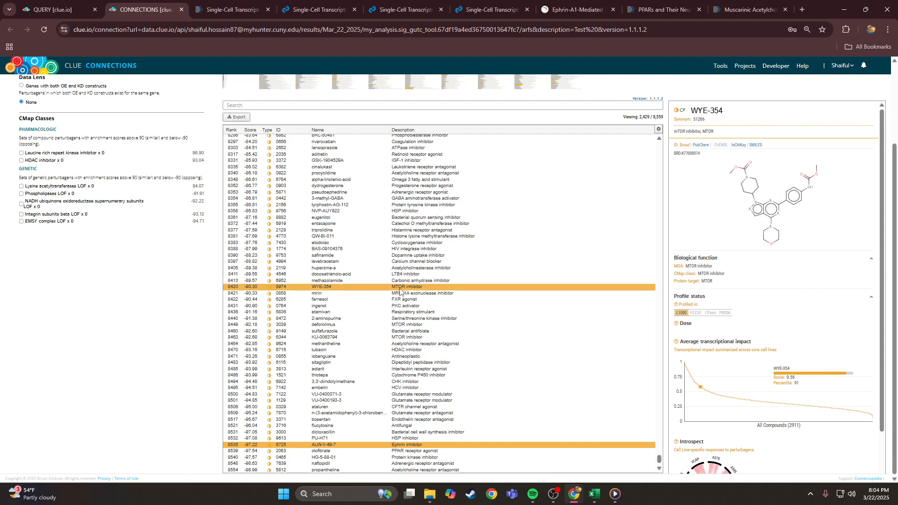
pyautogui.moveTo(726, 274)
pyautogui.mouseDown()
pyautogui.moveTo(700, 273)
pyautogui.moveTo(729, 273)
pyautogui.mouseUp()
pyautogui.click(700, 273)
pyautogui.click(728, 273)
# - Filter to MTOR with knock-downs included, view the MTOR knock-down (impact 0.32), then clear the search
pyautogui.click(366, 104)
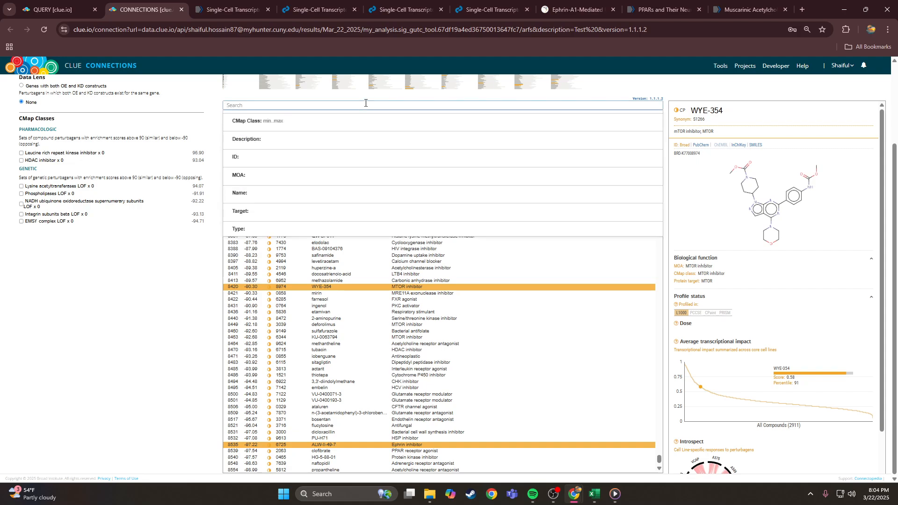
pyautogui.write('MTO')
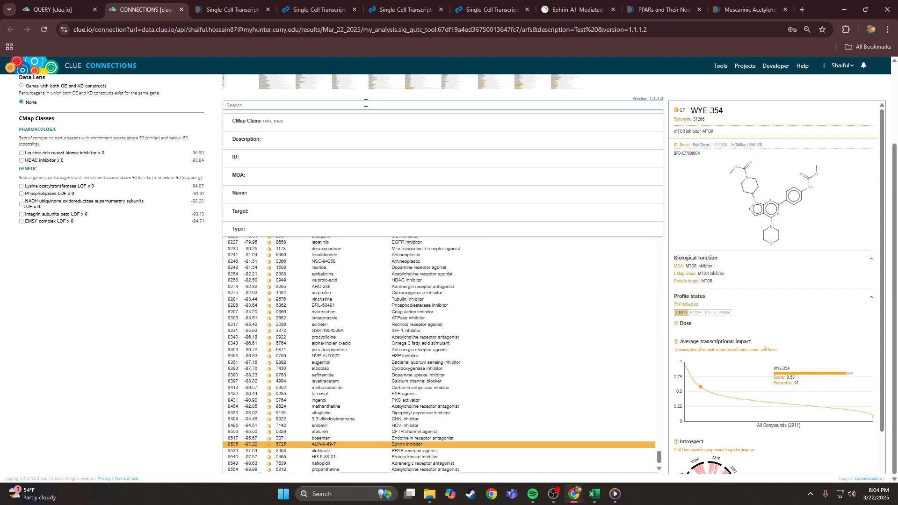
pyautogui.write('R')
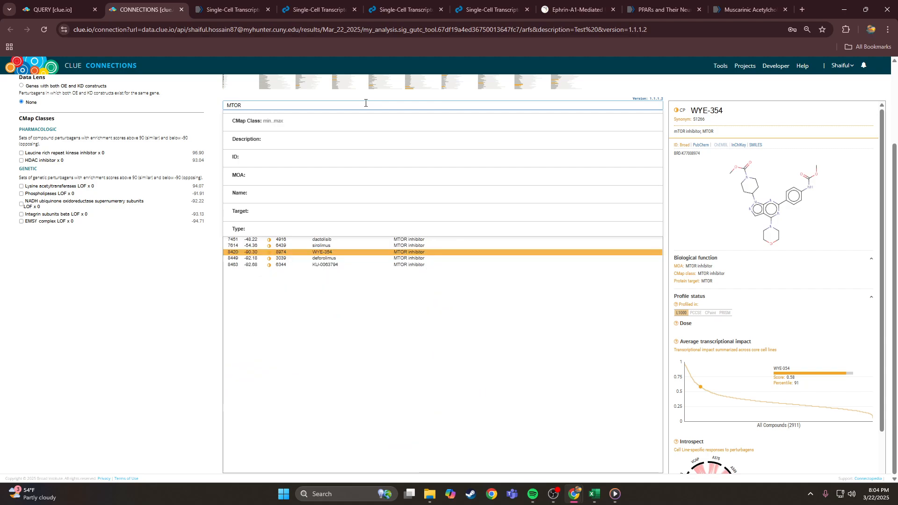
pyautogui.scroll(3, 361, 146)
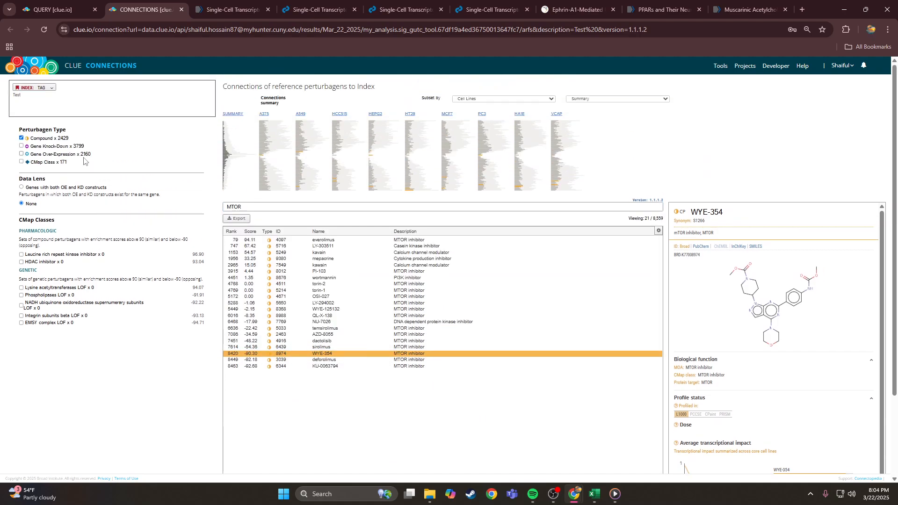
pyautogui.click(40, 148)
pyautogui.scroll(-2, 206, 336)
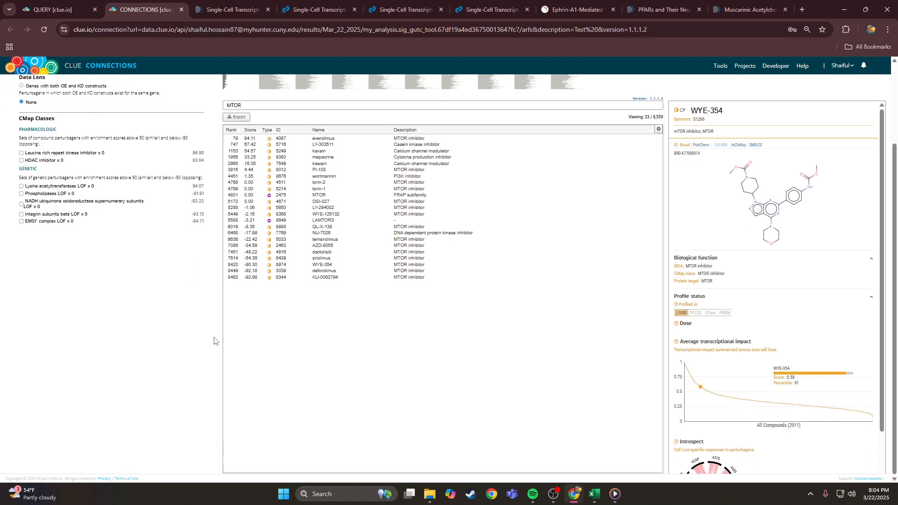
pyautogui.click(305, 196)
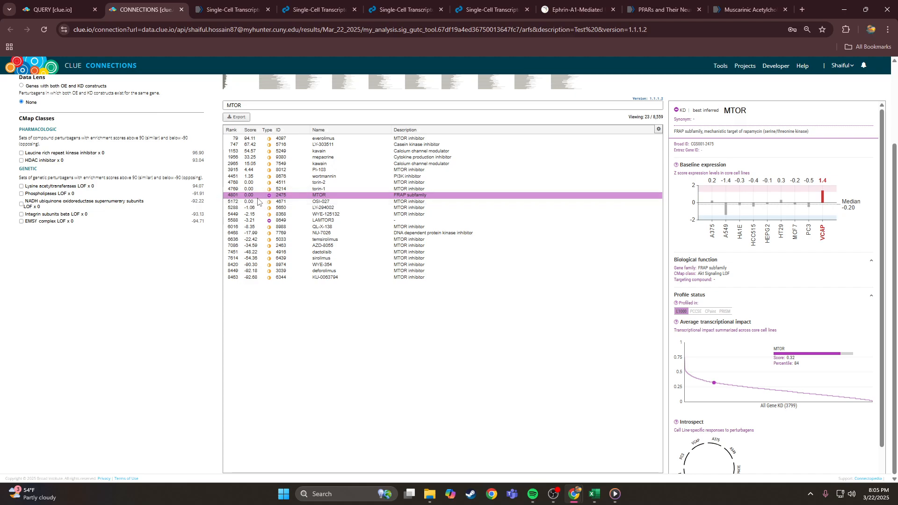
pyautogui.moveTo(303, 105); pyautogui.dragTo(238, 111)
pyautogui.press('BackSpace')
pyautogui.press('BackSpace')
pyautogui.press('BackSpace')
pyautogui.press('BackSpace')
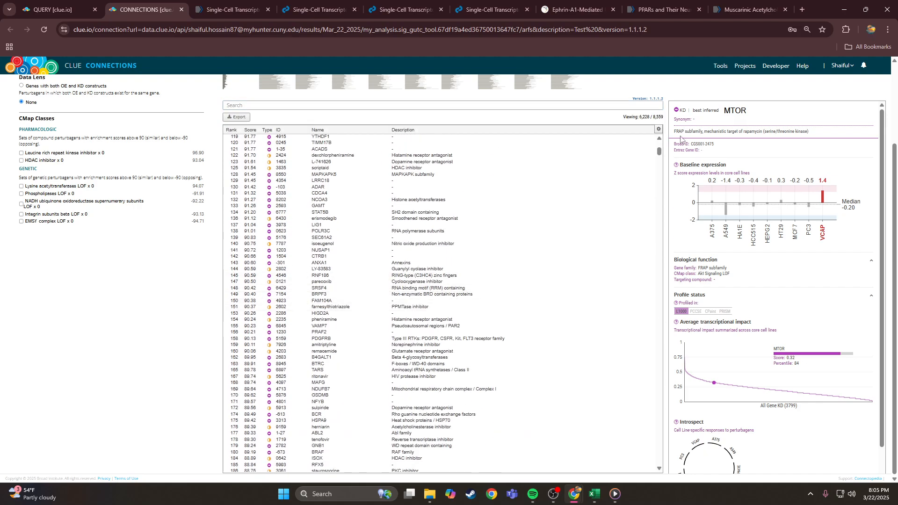
# - Exclude gene knock-downs so the table lists 2,429 compound hits of 8,559
pyautogui.moveTo(659, 149); pyautogui.dragTo(666, 468)
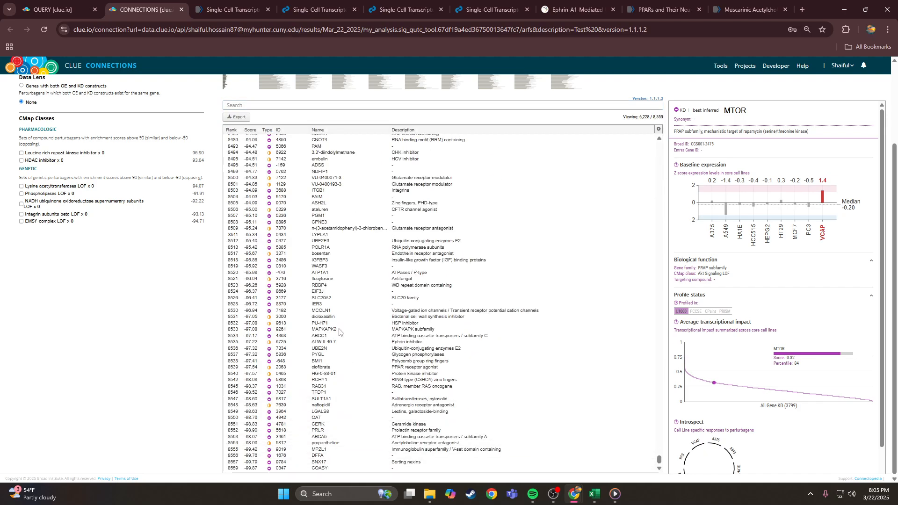
pyautogui.scroll(3, 55, 148)
pyautogui.click(55, 147)
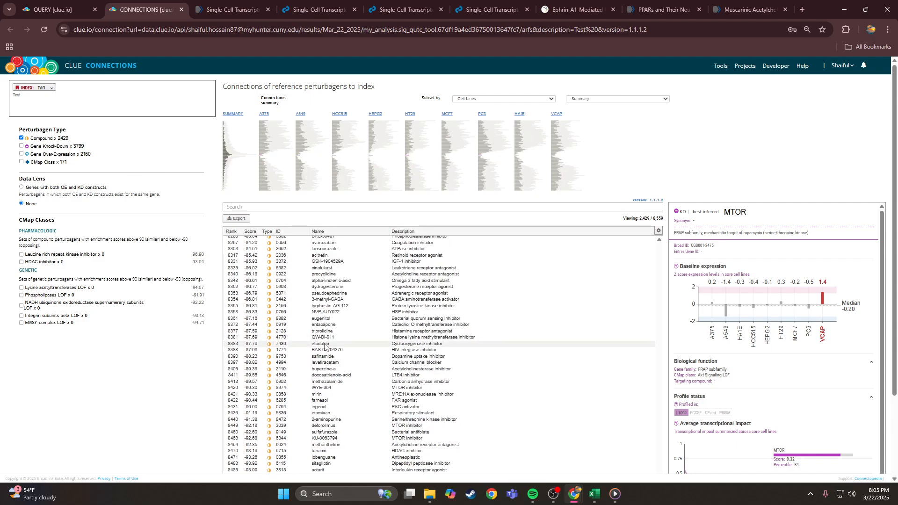
# - Mark actarit and sitagliptin, reviewing sitagliptin's dipeptidyl peptidase inhibitor protein target
pyautogui.click(334, 472)
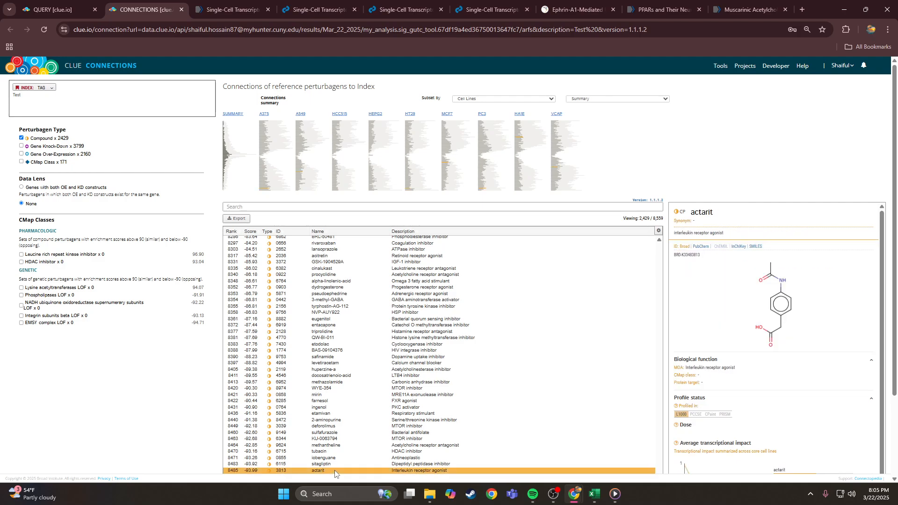
pyautogui.keyDown('ctrl'); pyautogui.click(335, 465); pyautogui.keyUp('ctrl')
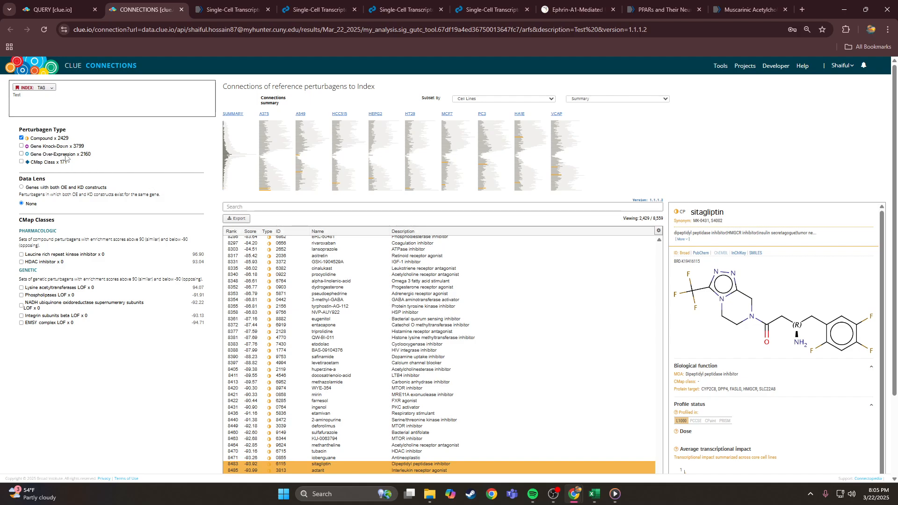
pyautogui.scroll(-1, 684, 365)
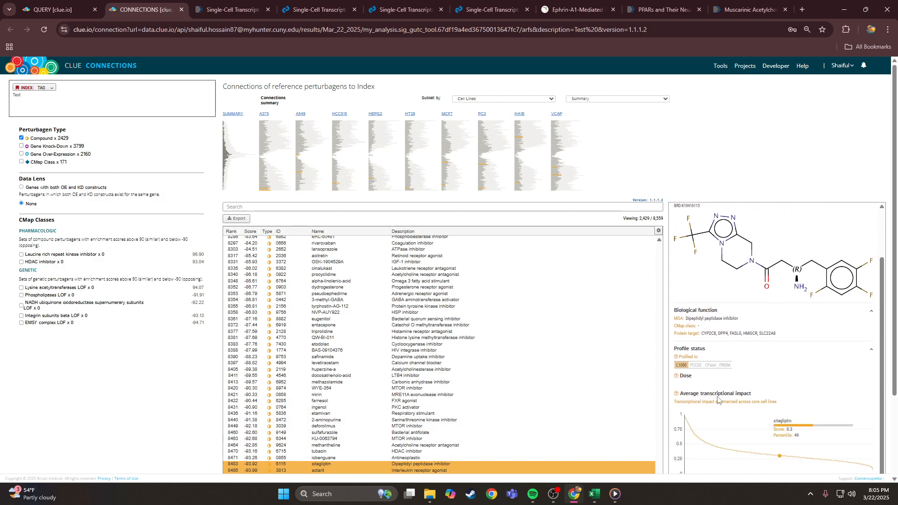
pyautogui.scroll(1, 684, 364)
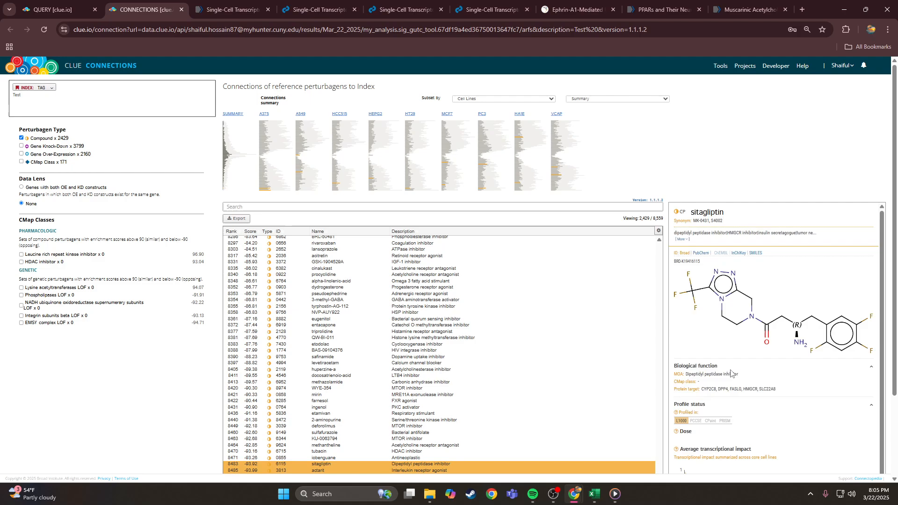
pyautogui.tripleClick(771, 390)
pyautogui.click(772, 390)
pyautogui.scroll(-2, 855, 132)
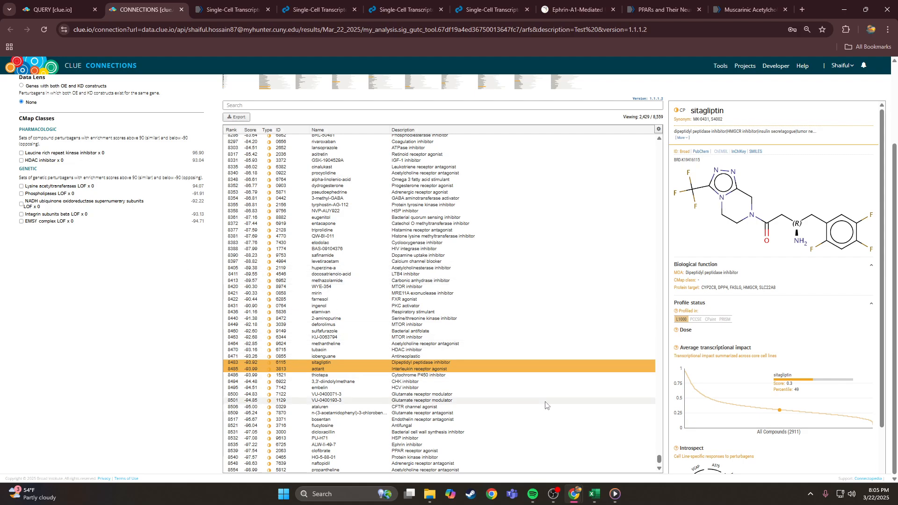
pyautogui.click(553, 497)
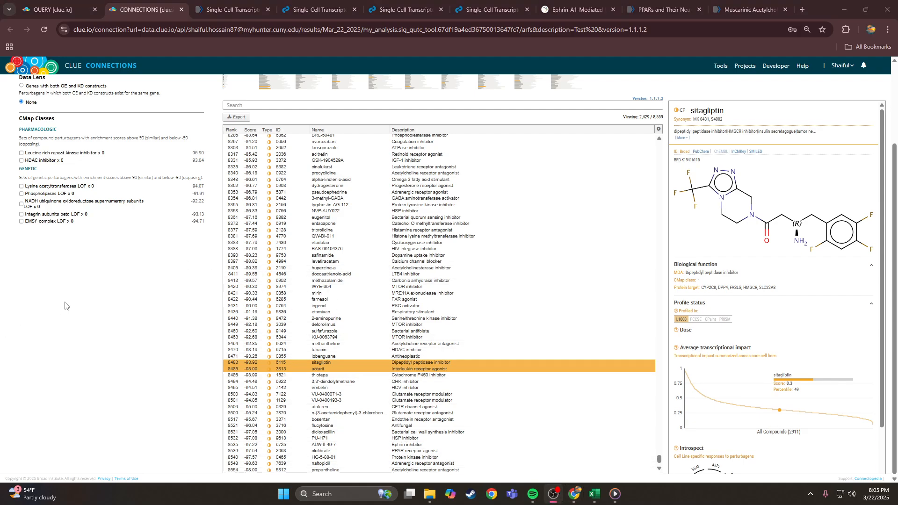